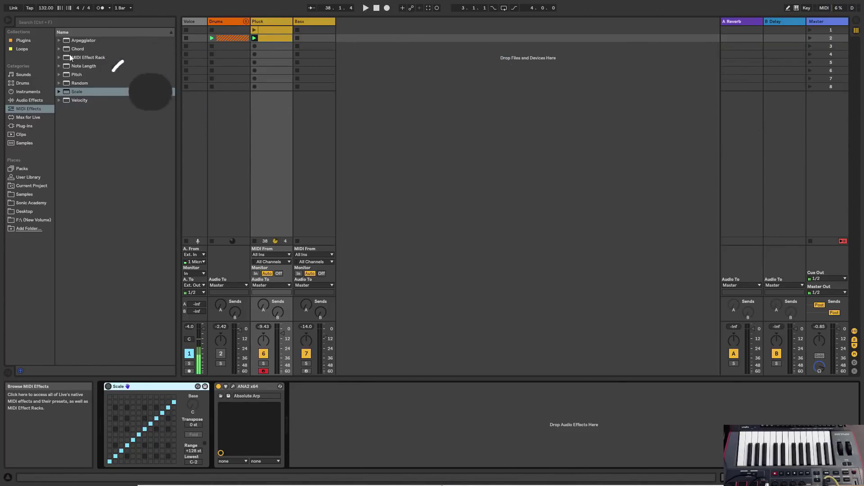
Drag the Scale MIDI effect onto the Pluck track, ahead of the ANA2 synth.
drag(76, 93, 143, 220)
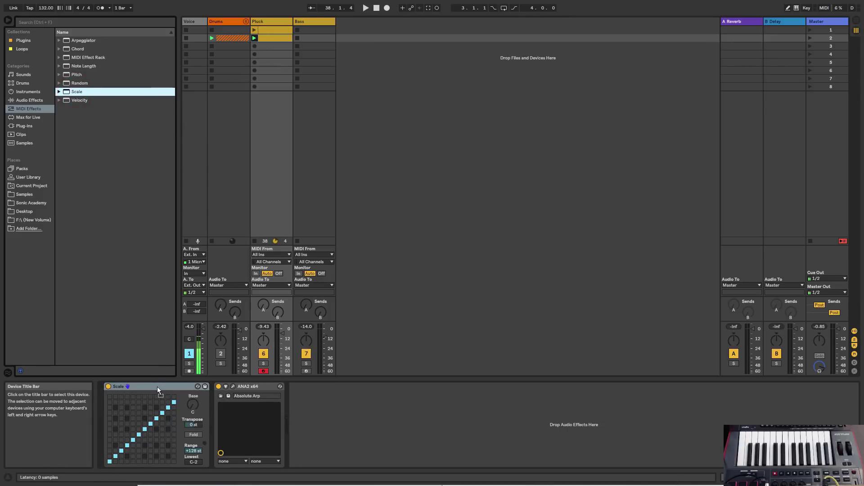
Turn off the Pluck track's Scale device with its activator button.
click(108, 386)
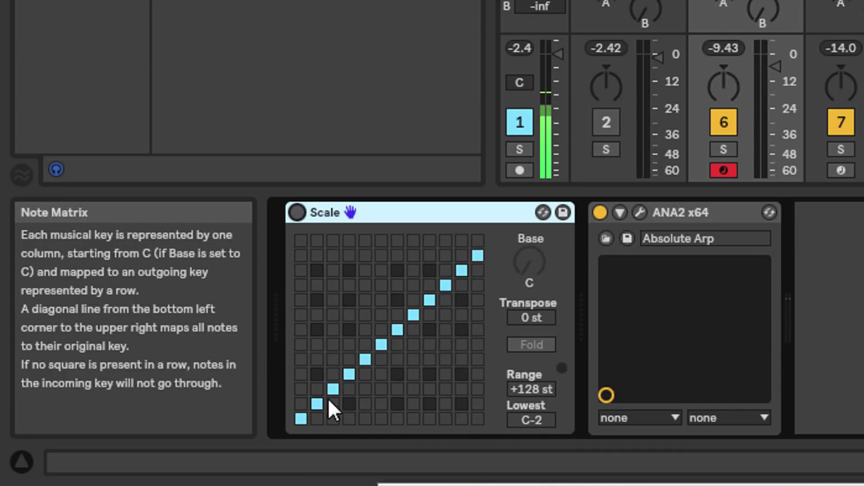
Clear the Scale Note Matrix diagonal, including the last bottom-left cell.
drag(316, 403, 478, 255)
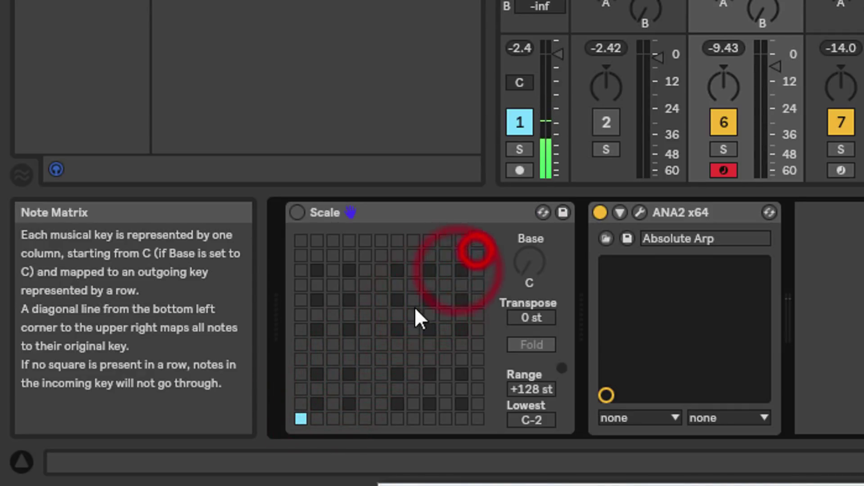
click(300, 419)
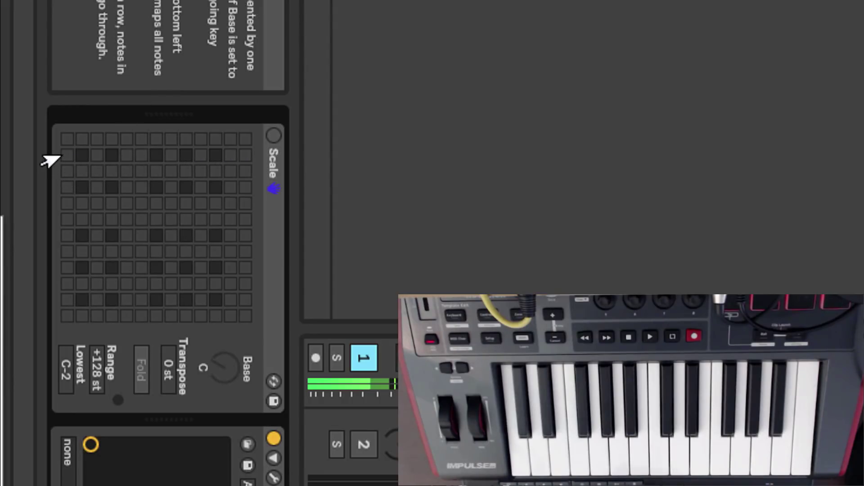
click(62, 154)
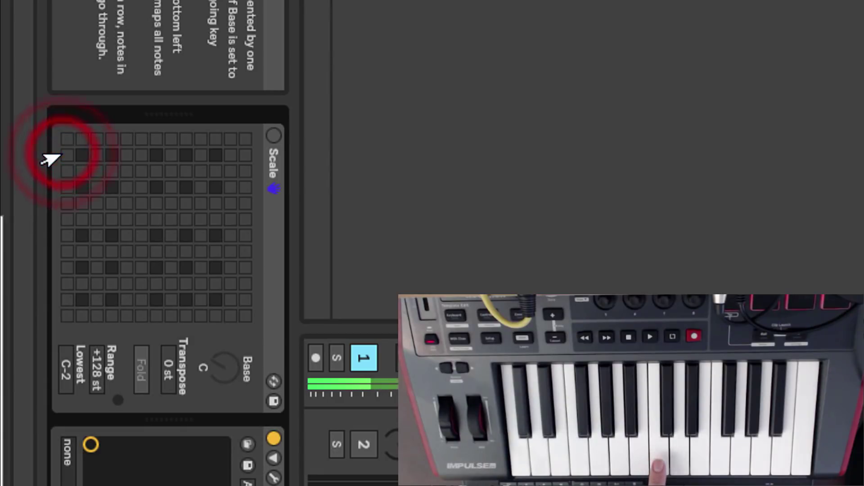
click(81, 155)
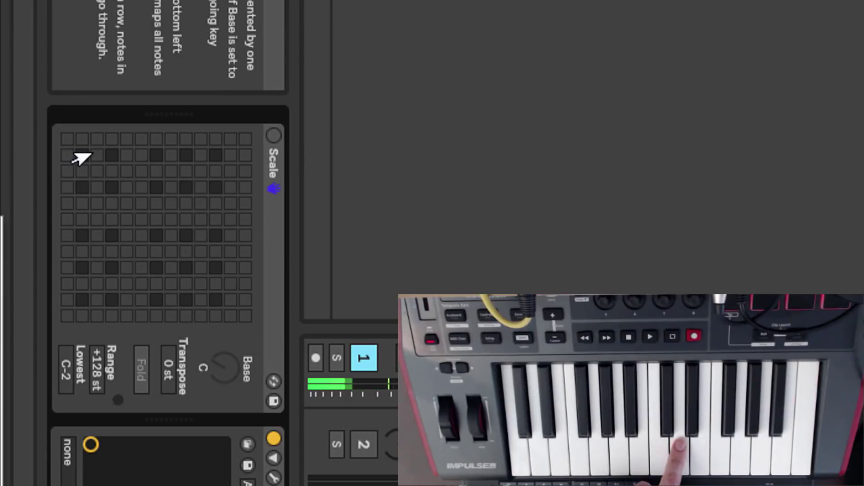
click(88, 154)
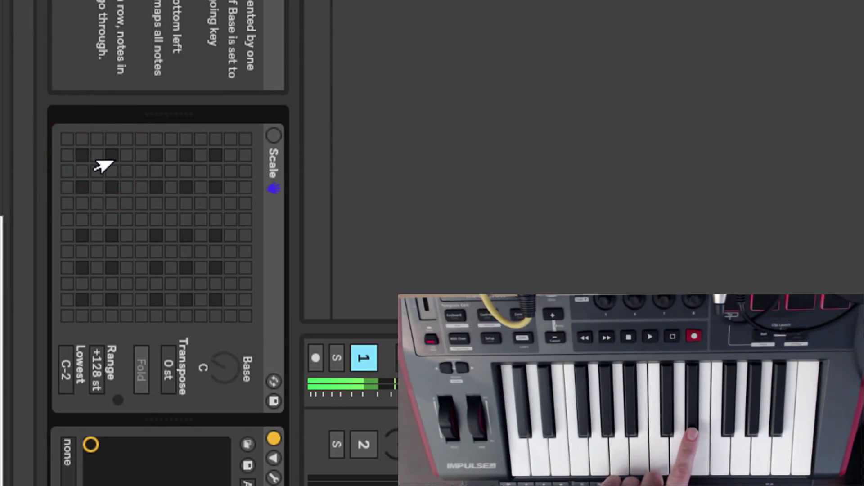
click(99, 158)
click(125, 152)
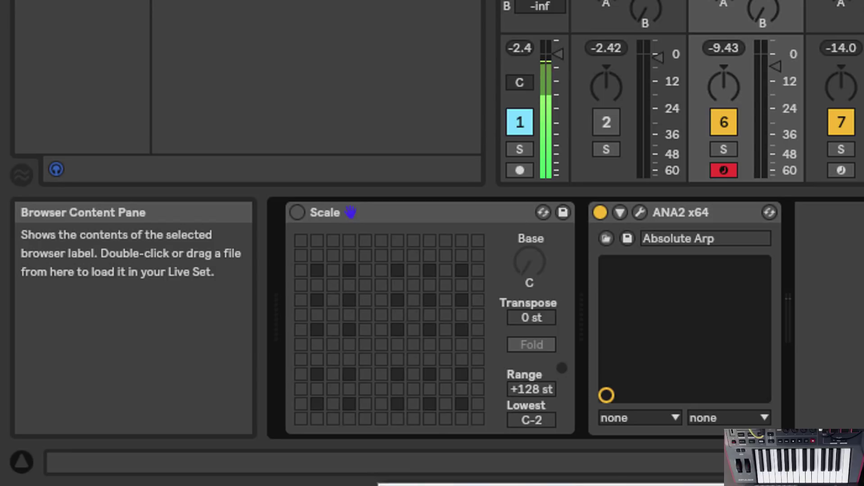
Undo to re-enable Scale, try matrix edits, then reload the default Scale preset.
key(0)
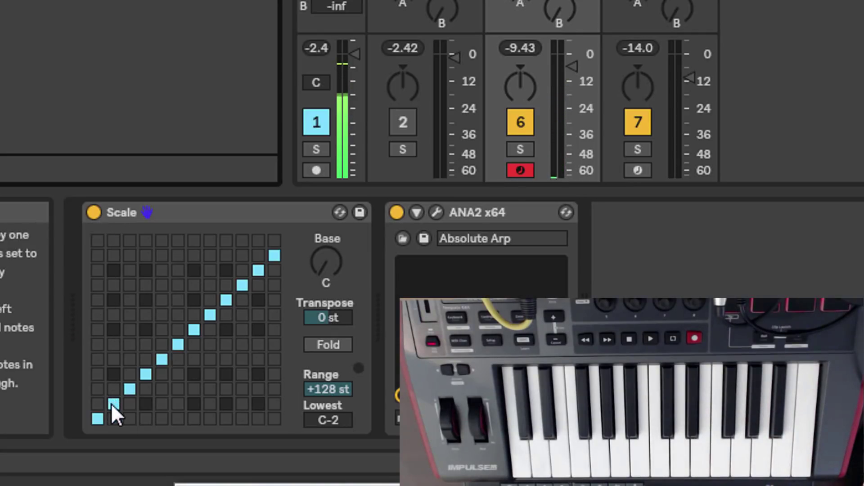
drag(112, 402, 277, 248)
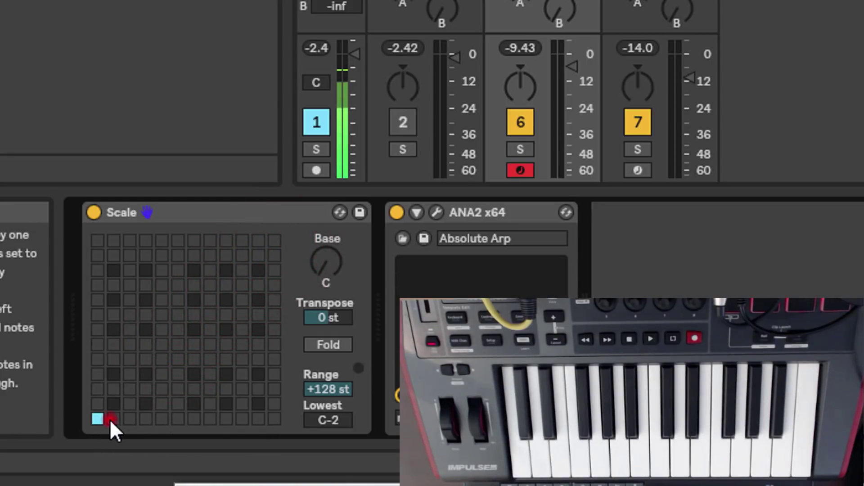
drag(131, 418, 209, 419)
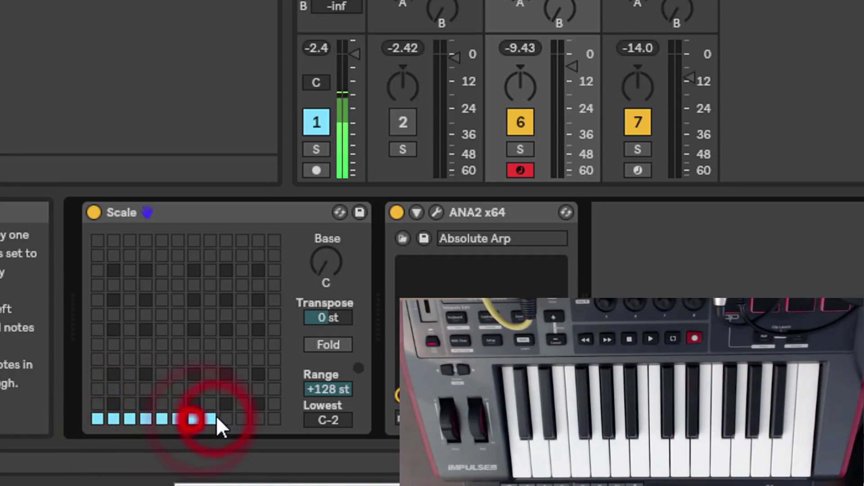
click(226, 419)
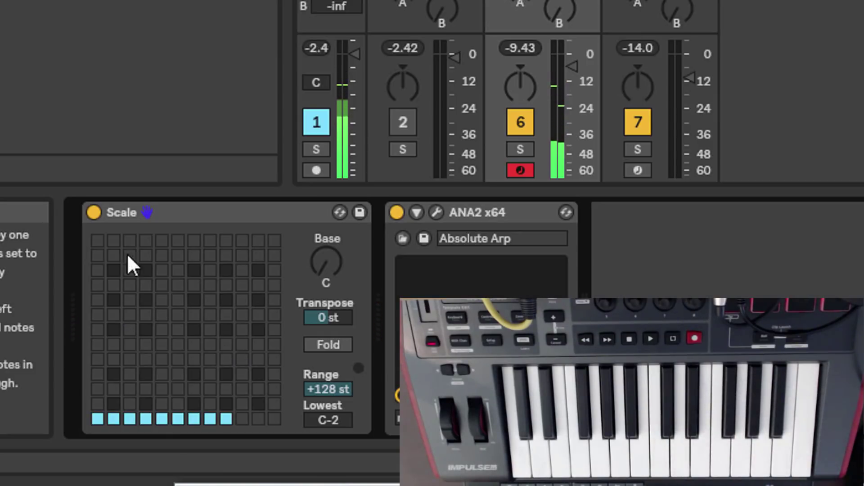
drag(2, 194, 225, 214)
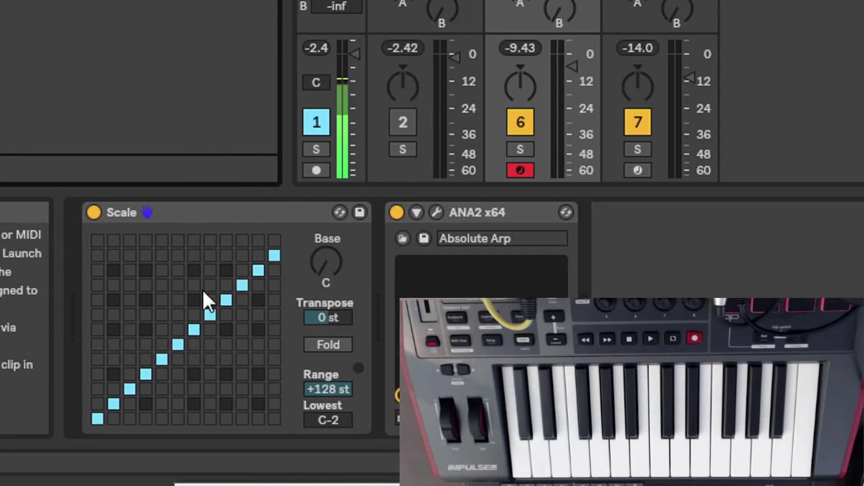
click(330, 262)
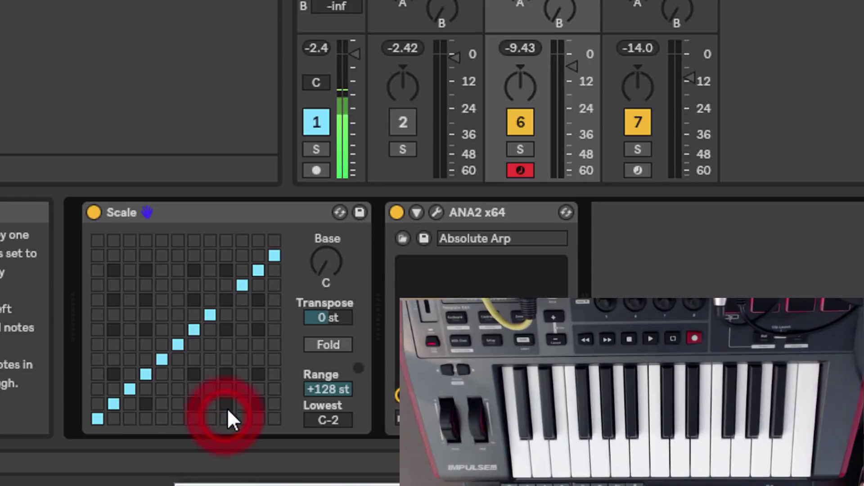
click(226, 300)
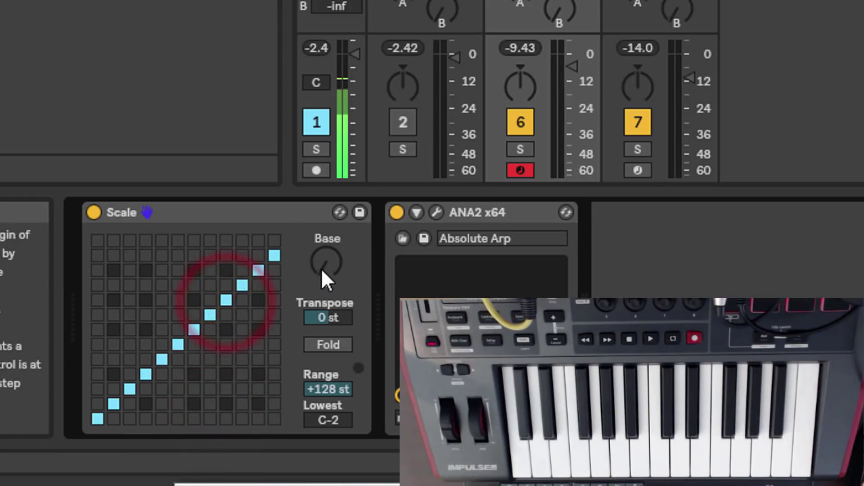
drag(321, 268, 320, 249)
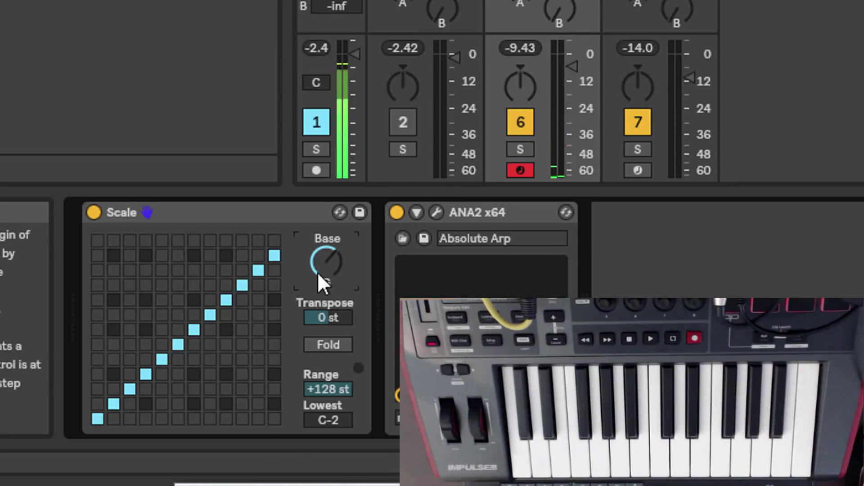
drag(331, 255, 330, 288)
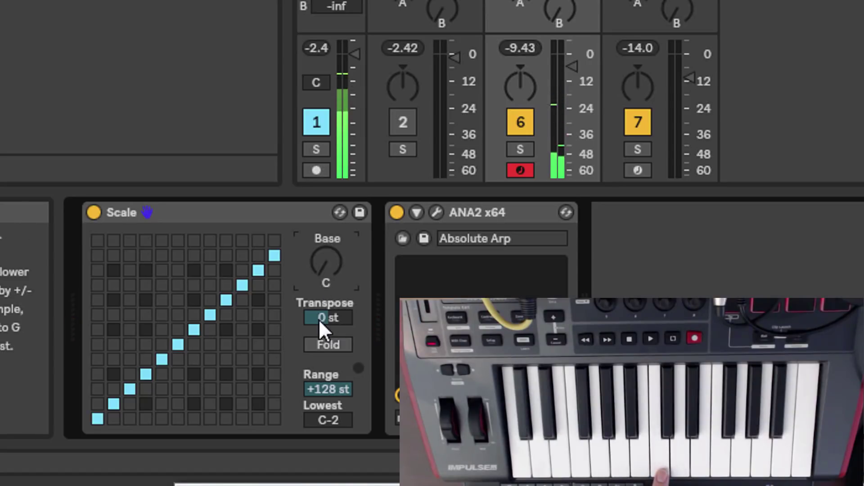
Try Scale Transpose at +5 and −9 st, reset it to 0 st, then drag again.
drag(319, 320, 318, 306)
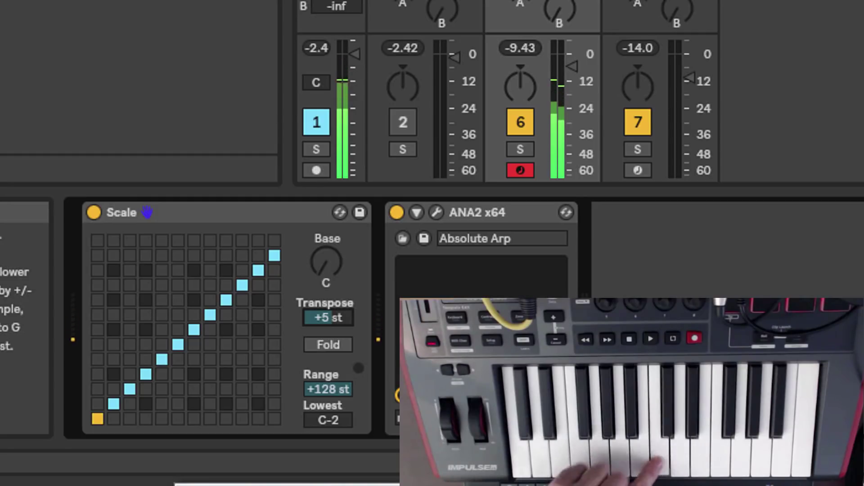
drag(320, 318, 321, 329)
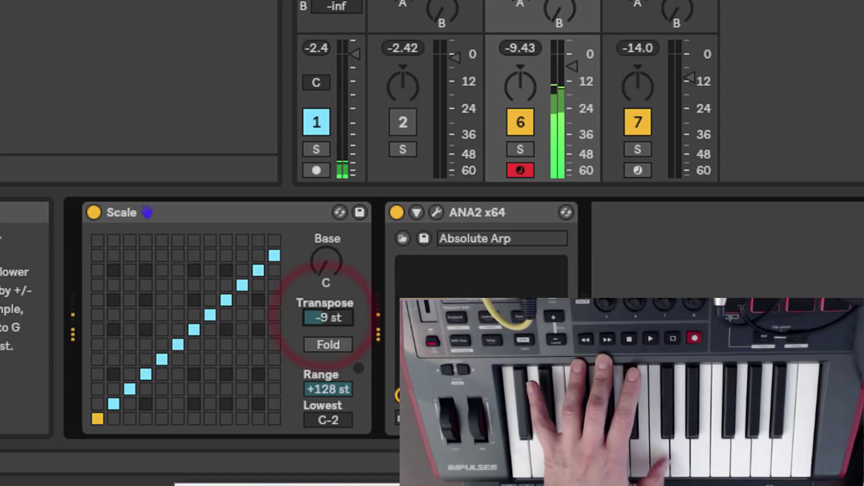
double_click(322, 318)
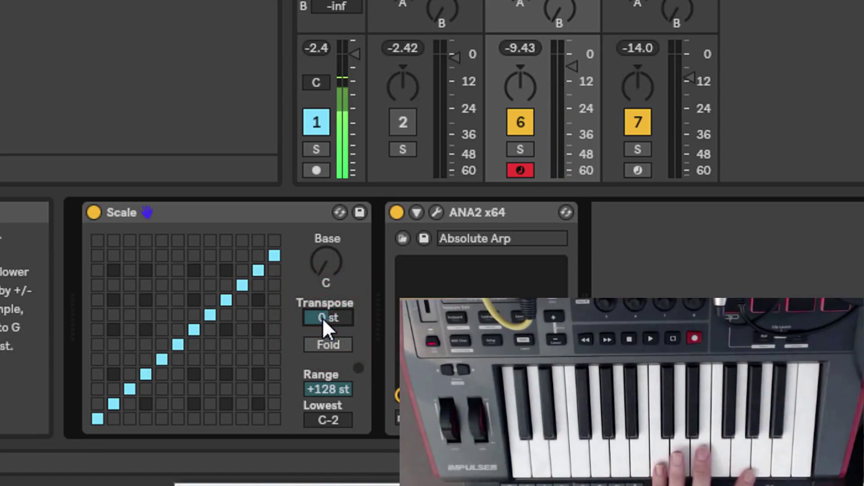
mouse_move(322, 317)
mouse_down()
mouse_move(322, 306)
mouse_move(328, 326)
mouse_up()
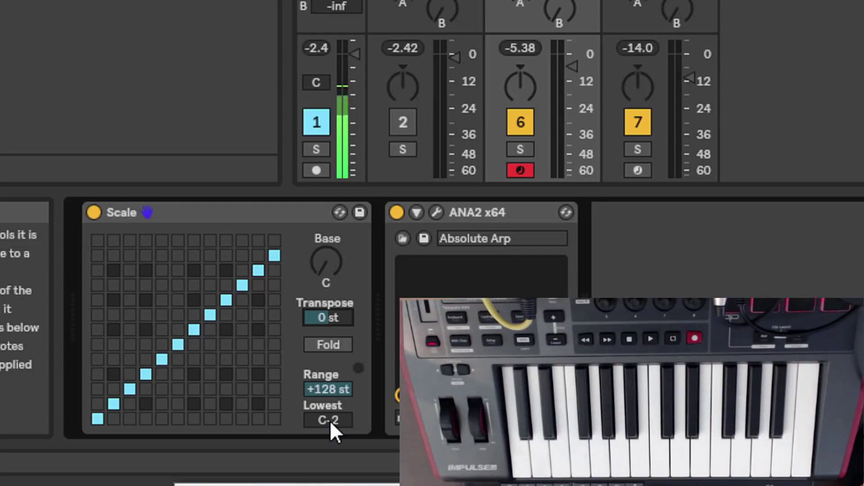
Open the Pluck track's first clip in the note editor and enlarge the editing area.
click(225, 209)
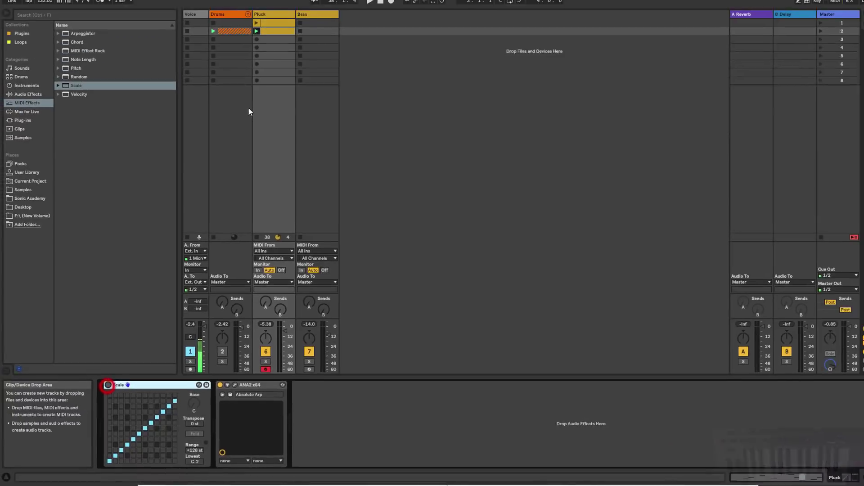
click(265, 29)
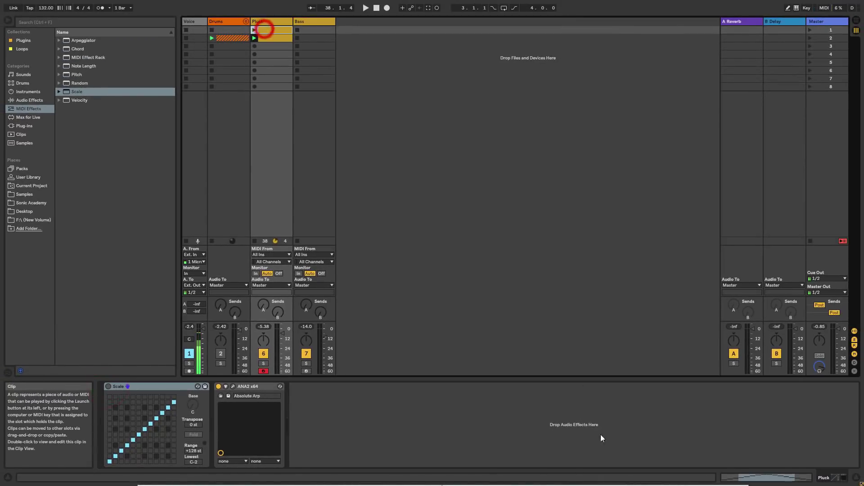
click(777, 474)
drag(544, 325, 544, 180)
click(279, 222)
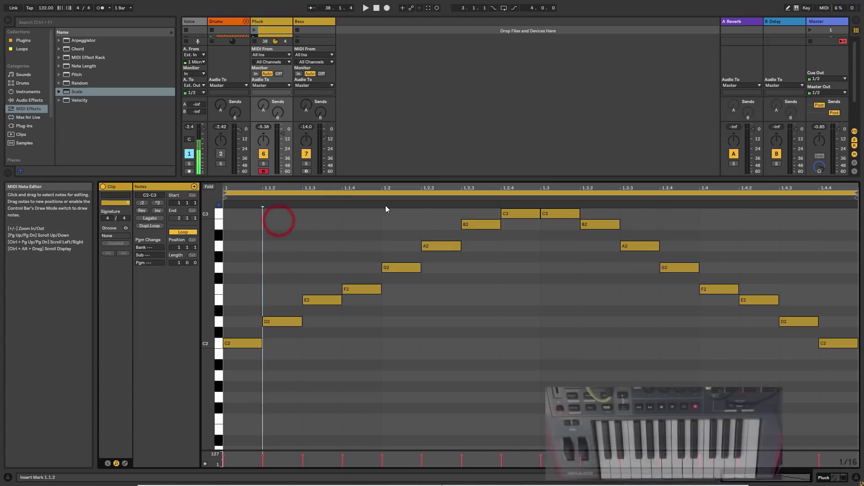
drag(411, 172, 412, 135)
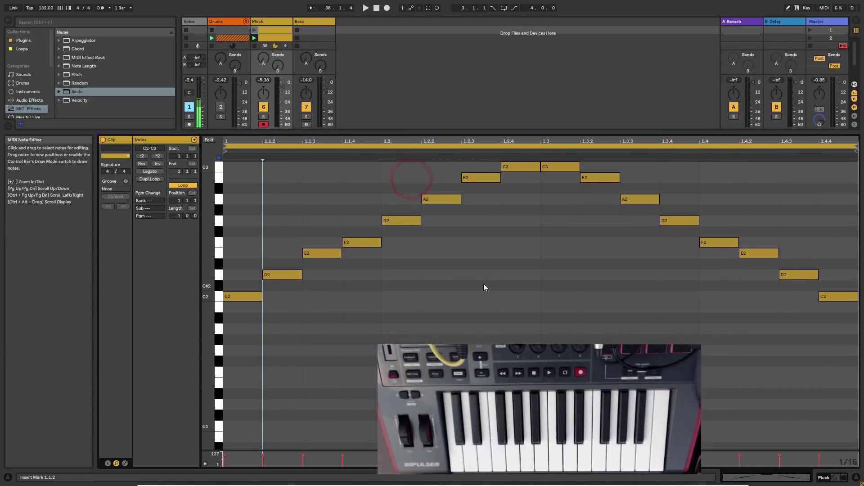
scroll(484, 280, up, 2)
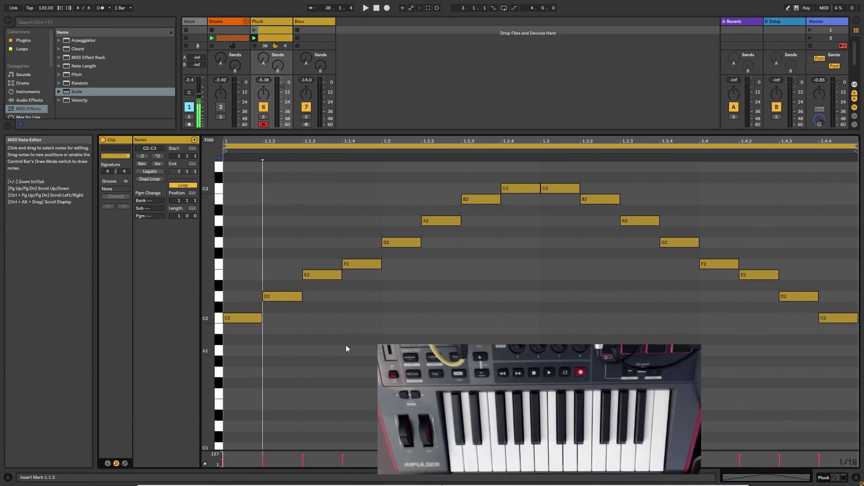
Select the C2, D2, E2 and F2 notes, launch the Pluck clip, and return to Device View.
click(220, 319)
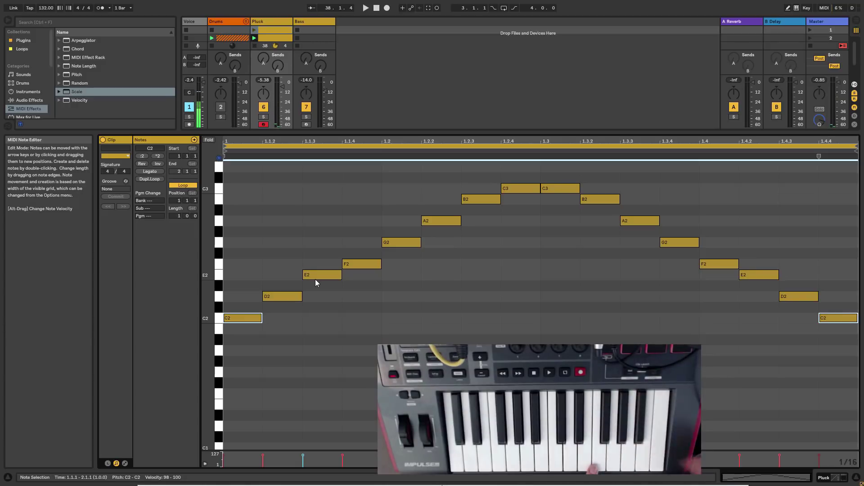
drag(234, 173, 513, 344)
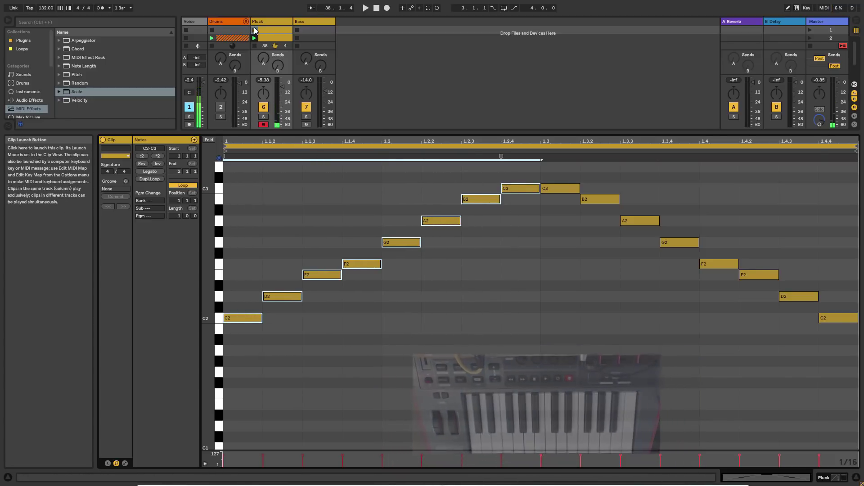
click(254, 29)
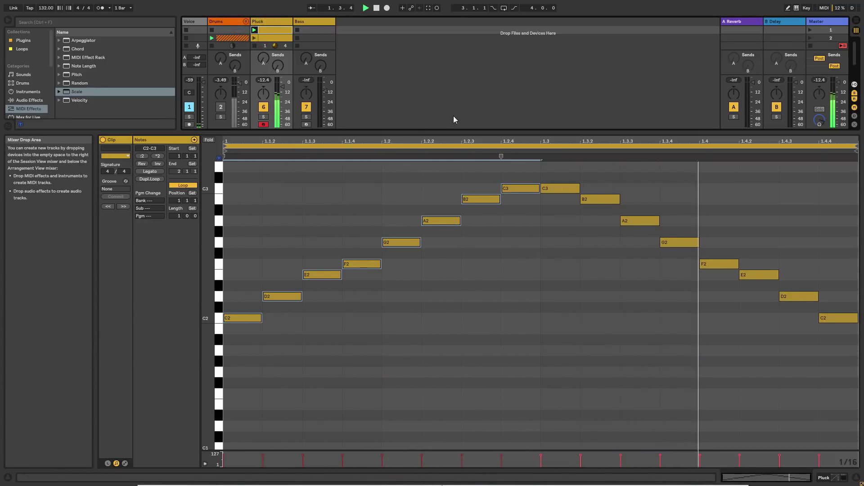
drag(466, 133, 470, 261)
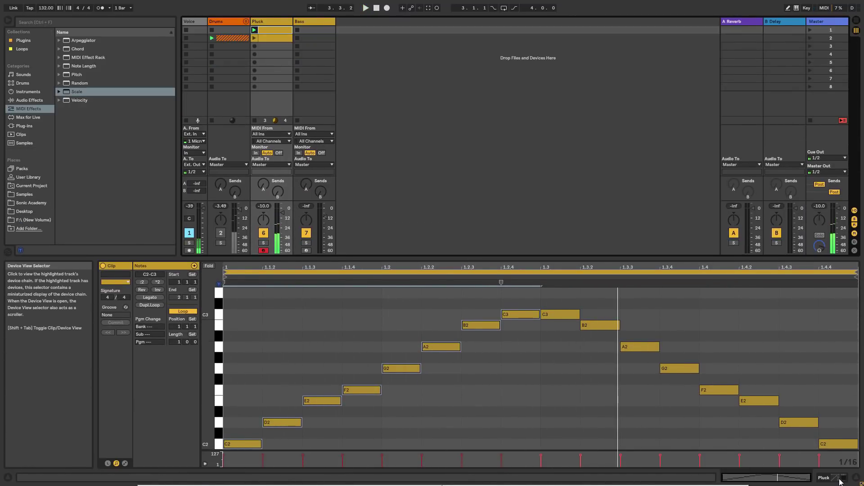
click(840, 480)
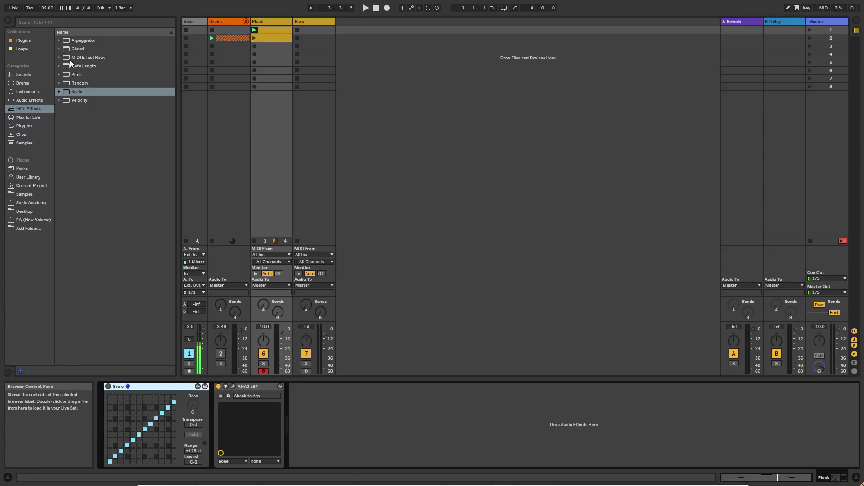
Re-enable Scale, load C Minor Harmonic.adv into it, then show the Pluck clip's notes.
click(59, 92)
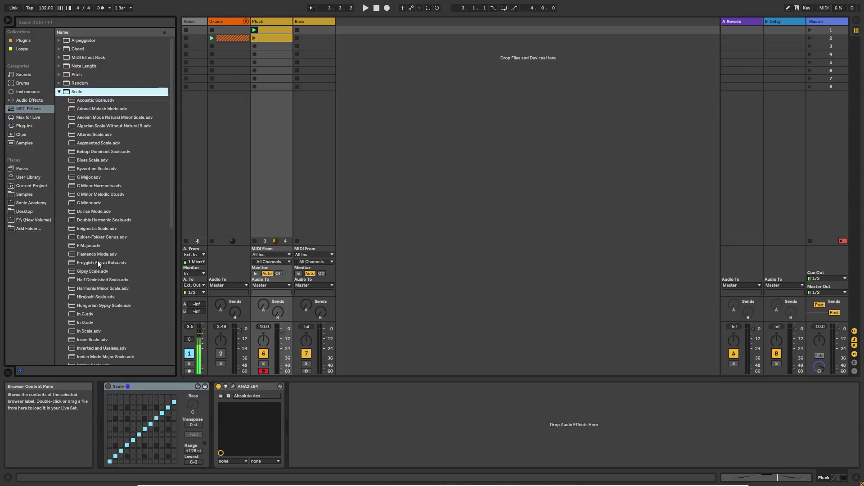
scroll(97, 260, down, 6)
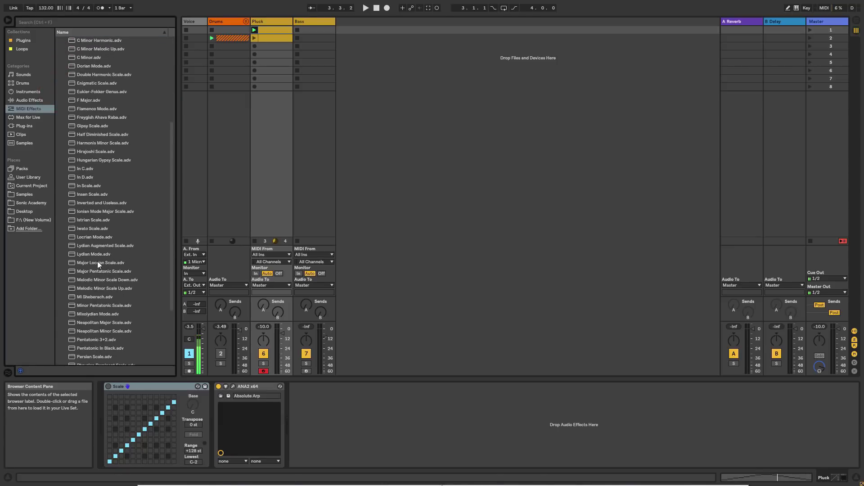
scroll(104, 258, up, 6)
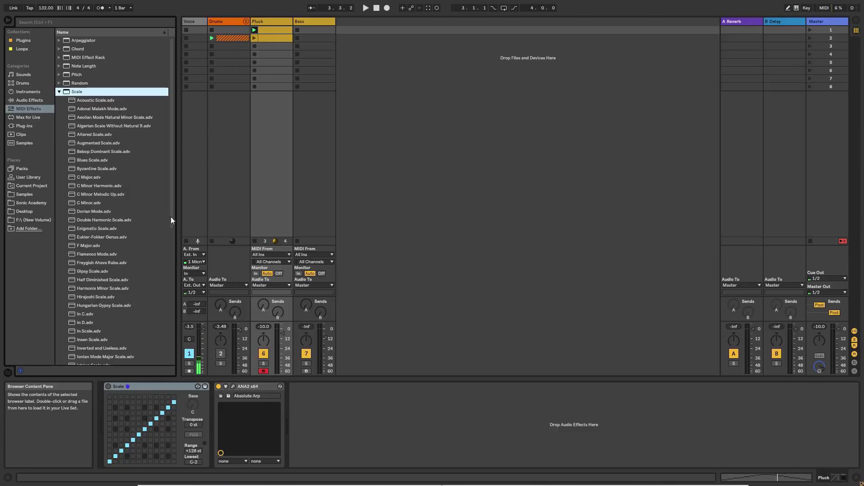
click(108, 386)
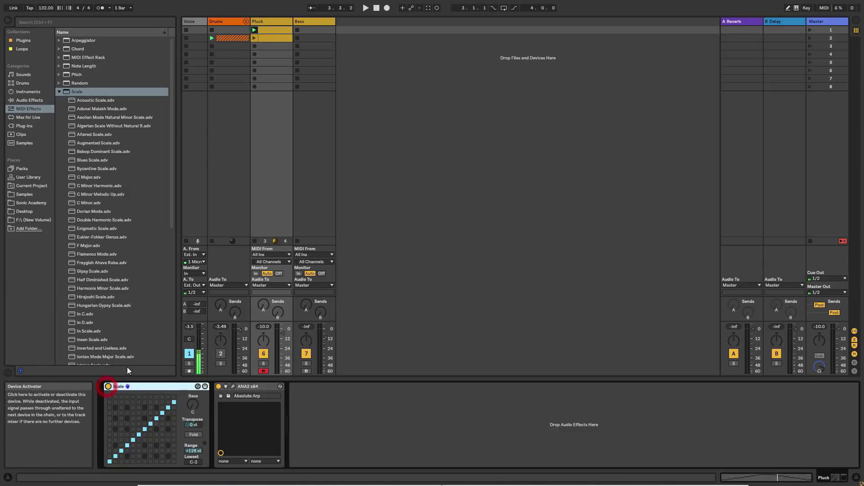
click(94, 185)
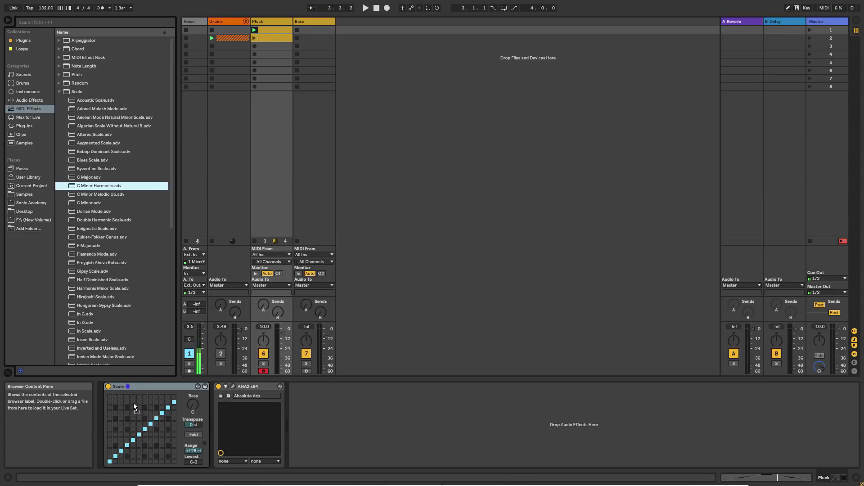
key(Return)
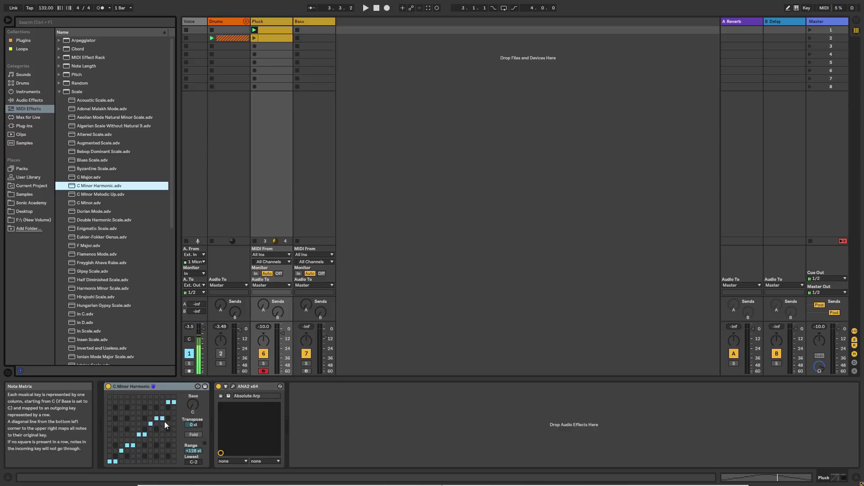
click(263, 31)
click(754, 475)
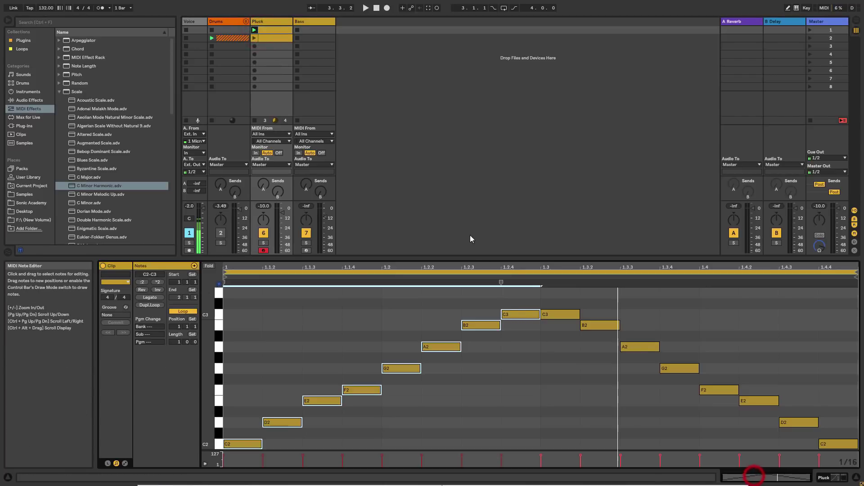
Enlarge the note editor, select the third note E2, and lower it to D#2.
drag(468, 257, 456, 148)
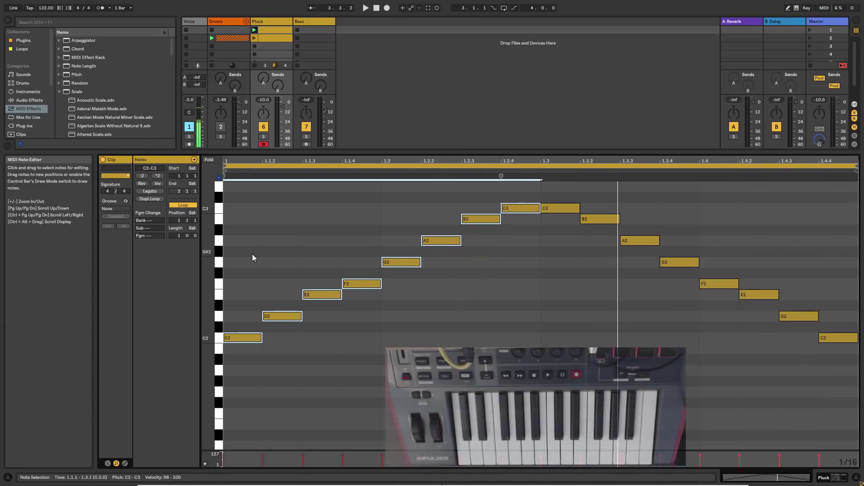
drag(233, 218, 279, 359)
drag(270, 265, 295, 341)
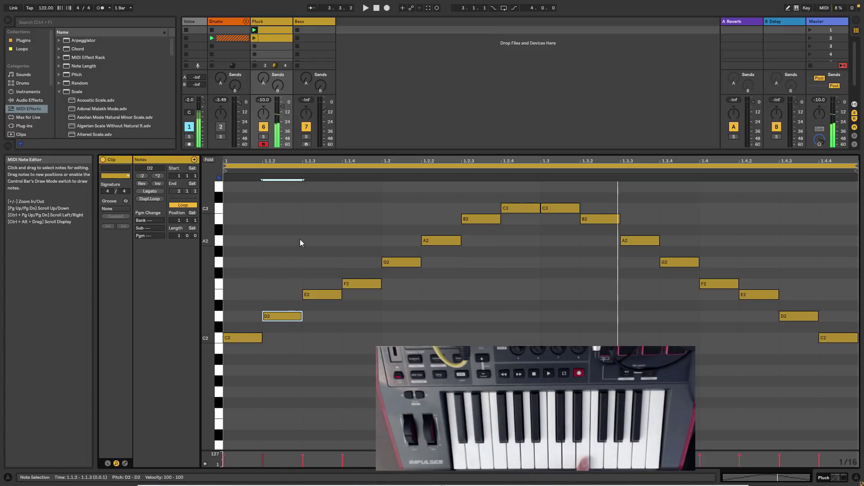
drag(300, 239, 323, 301)
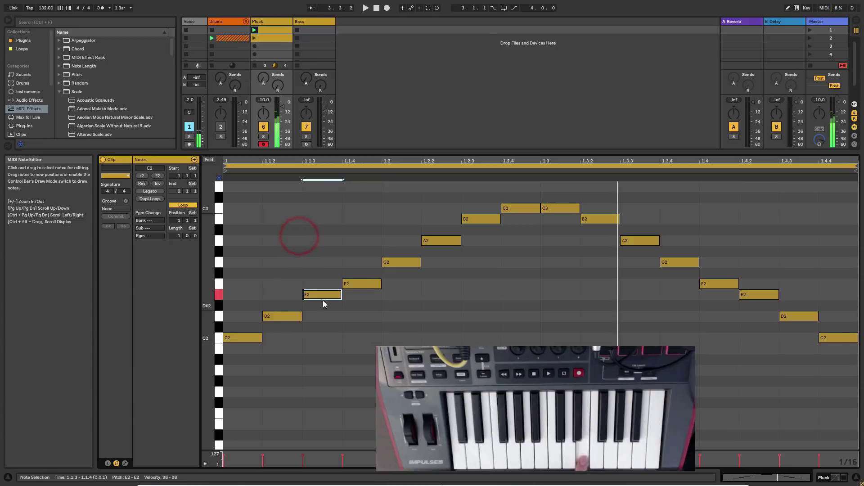
key(Down)
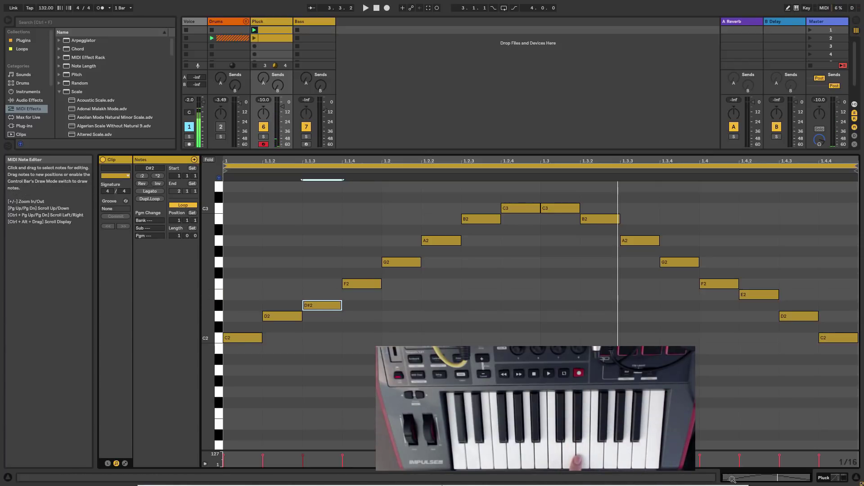
click(827, 481)
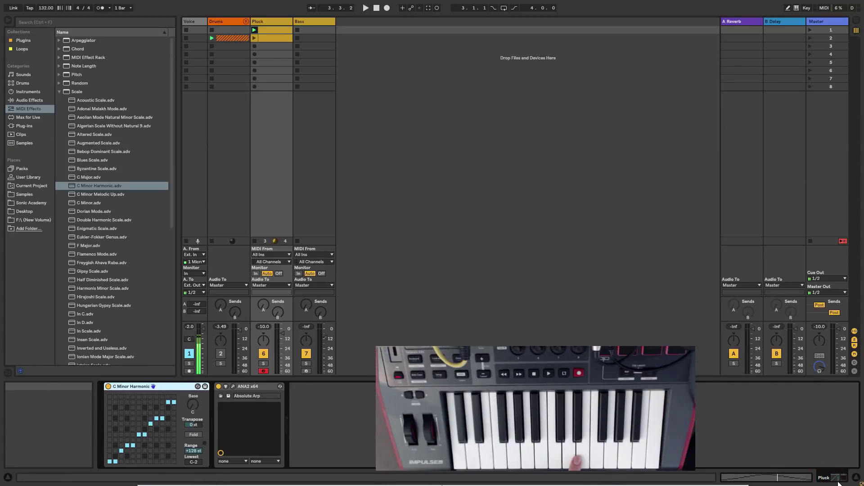
Back in the clip, move the note between D#2 and E2, leaving it at E2.
click(788, 476)
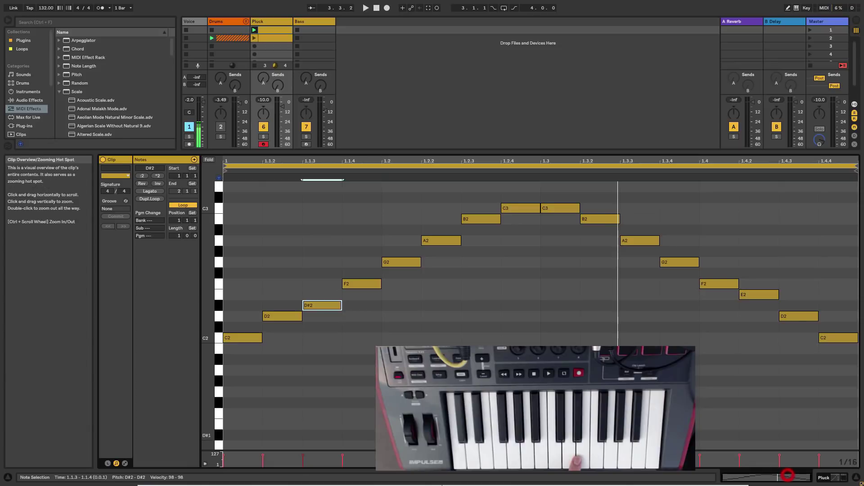
click(321, 302)
drag(320, 297, 318, 295)
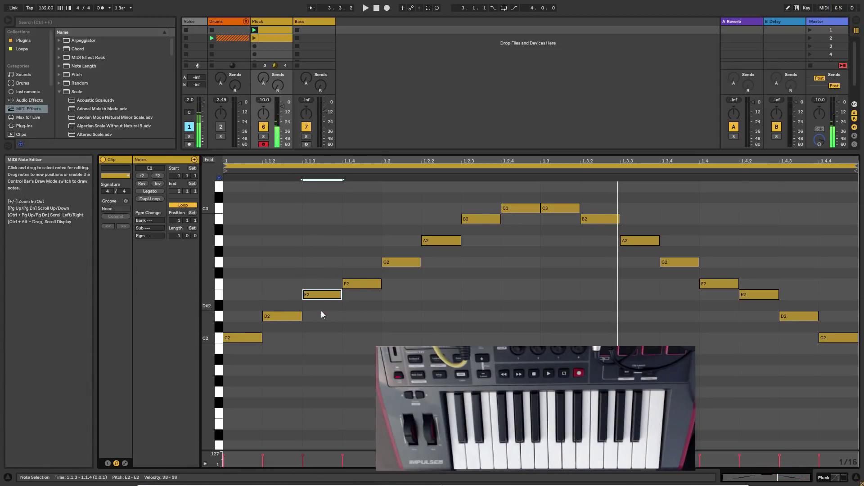
drag(315, 295, 317, 306)
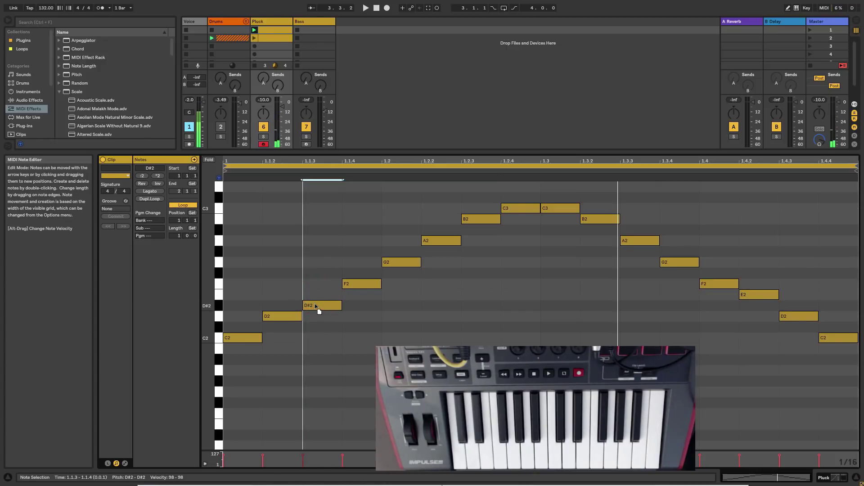
key(Up)
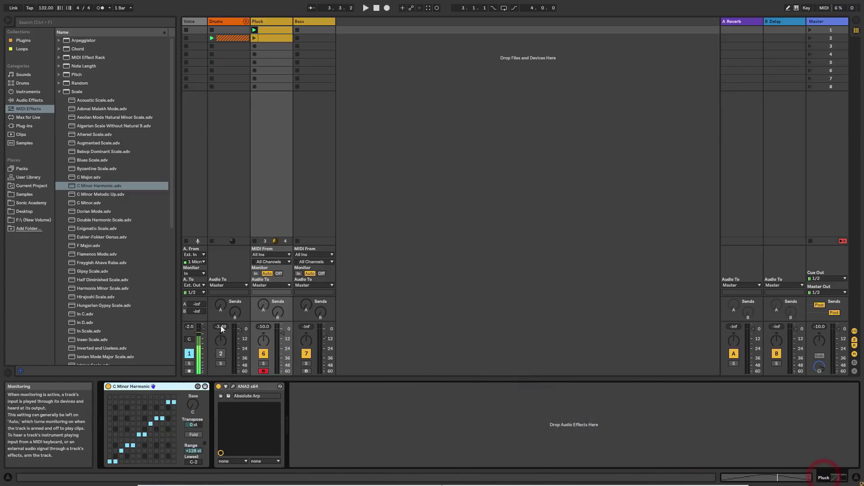
Start playback and toggle the C Minor Harmonic Scale off and on repeatedly while listening.
click(107, 387)
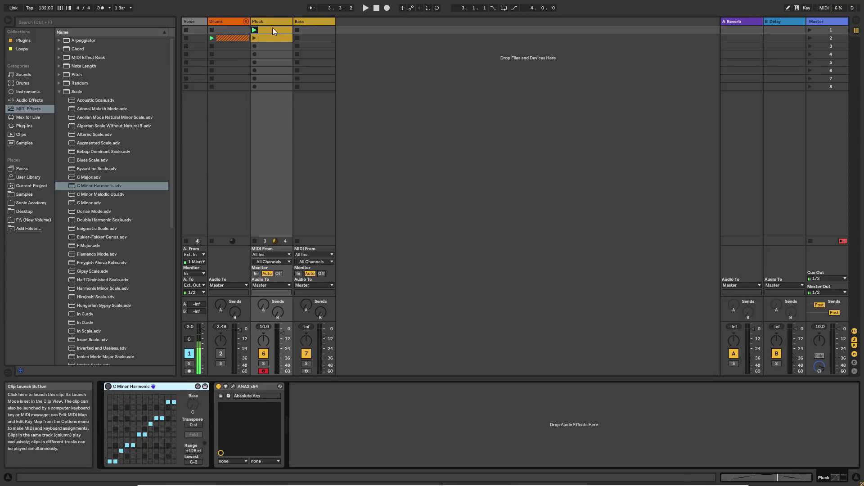
key(space)
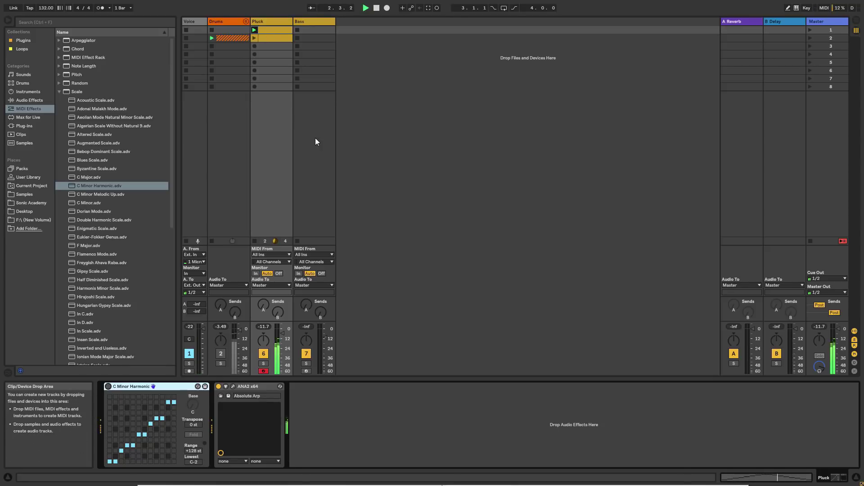
click(108, 387)
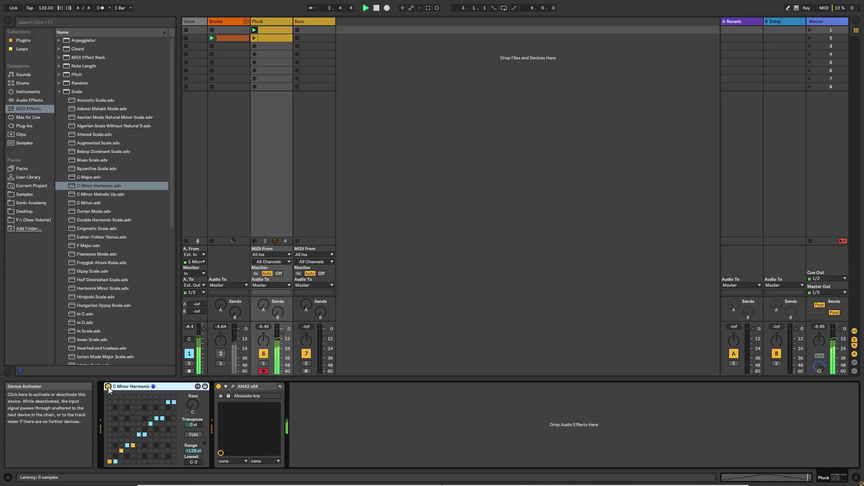
click(108, 387)
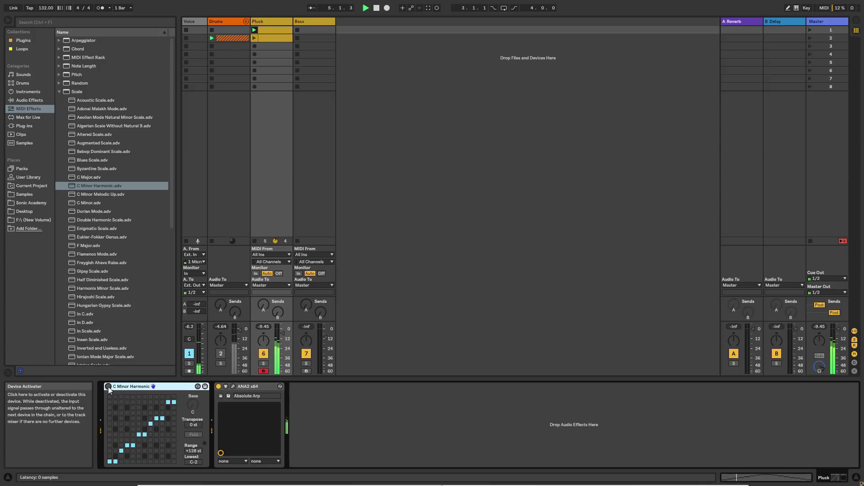
click(108, 387)
click(108, 387)
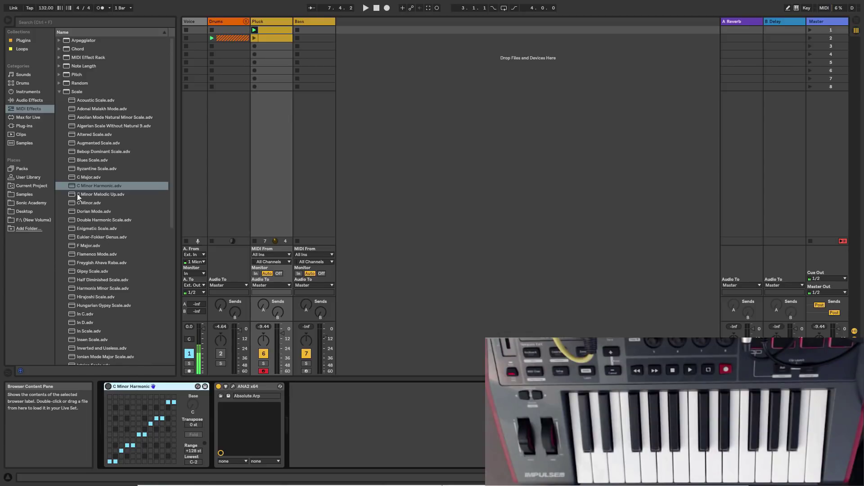
Re-enable Scale and audition the Hirajoshi, Insen, Locrian Mode and Lydian Mode presets.
click(109, 387)
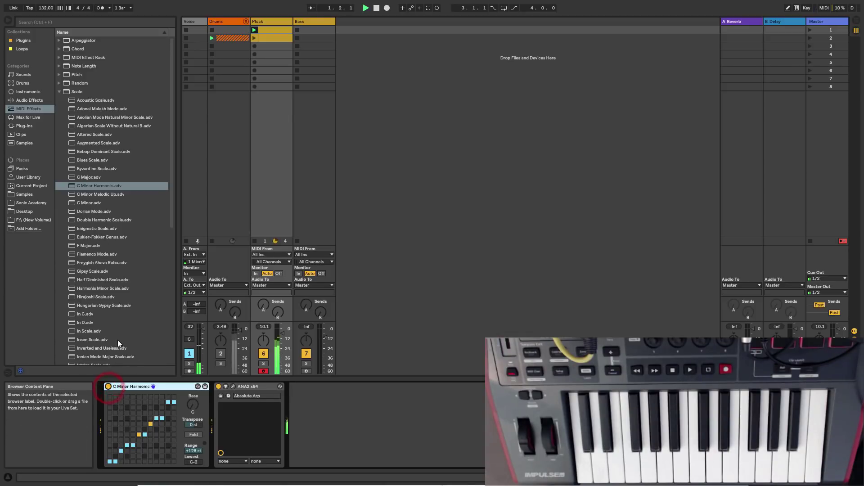
double_click(88, 297)
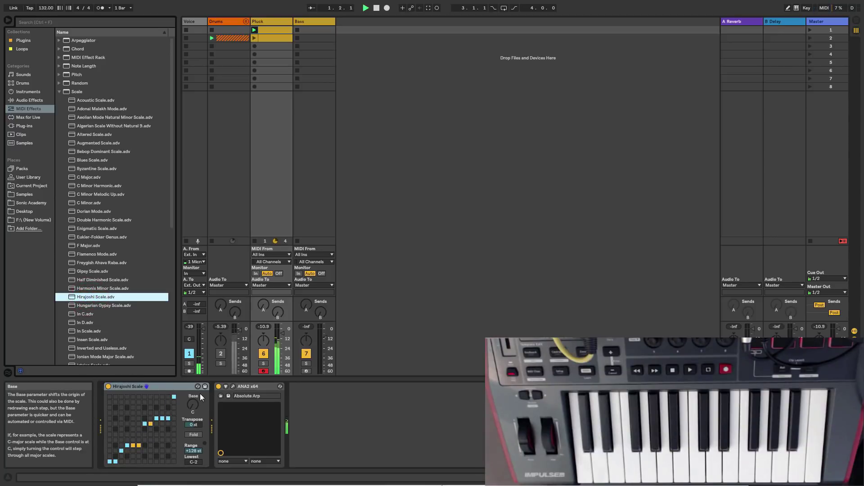
double_click(96, 340)
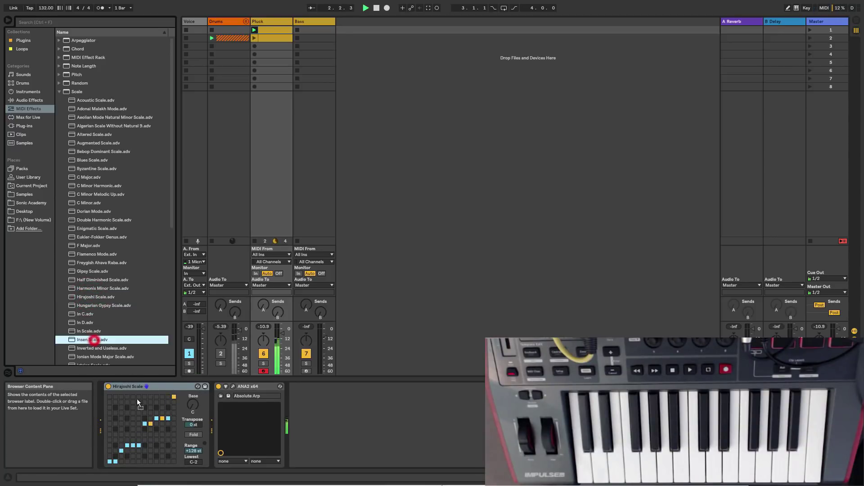
scroll(111, 296, down, 2)
scroll(111, 296, down, 2)
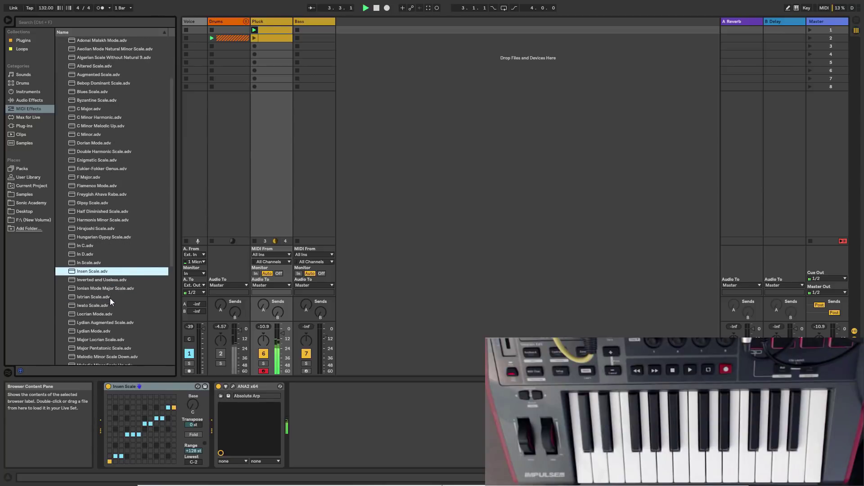
double_click(97, 314)
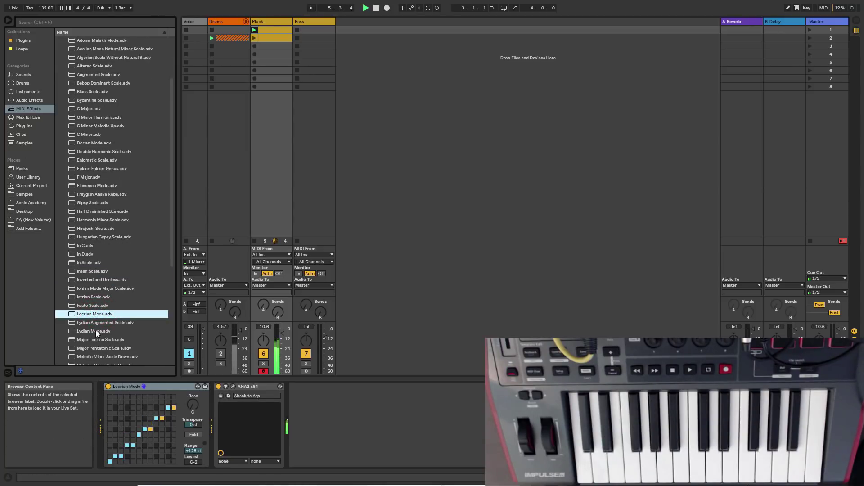
double_click(96, 331)
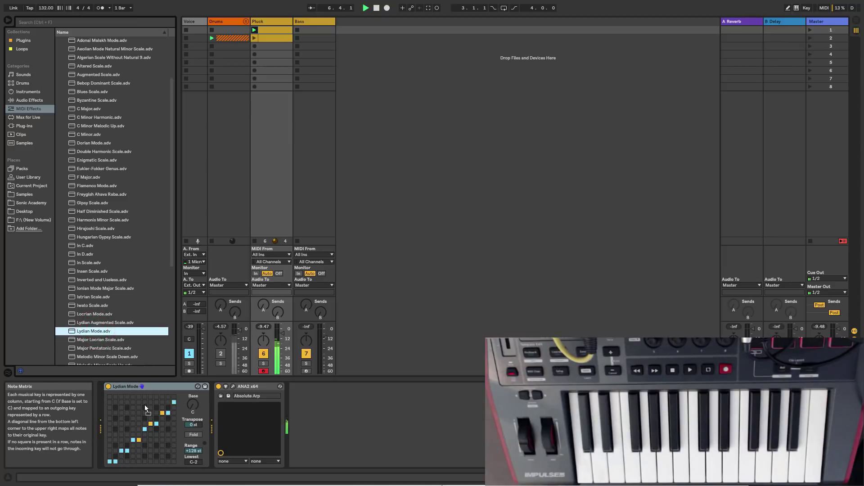
Try Melodic Minor Scale Up, then settle on the Neapolitan Major Scale preset.
scroll(123, 322, down, 2)
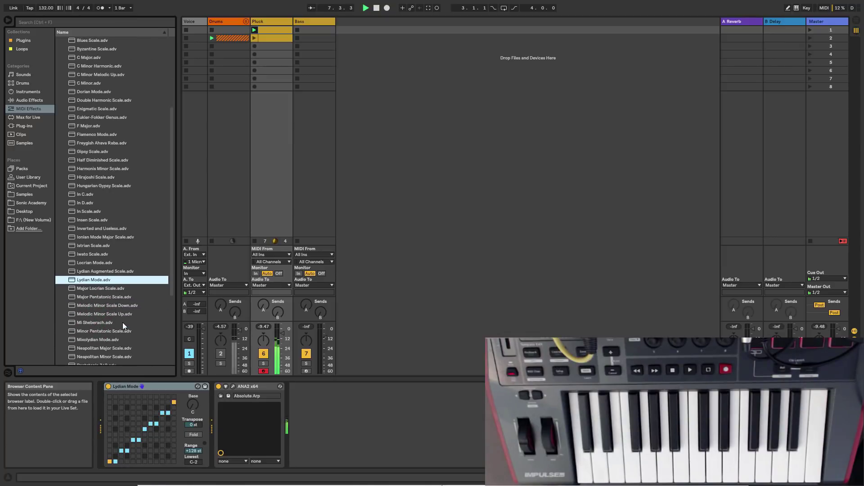
double_click(91, 314)
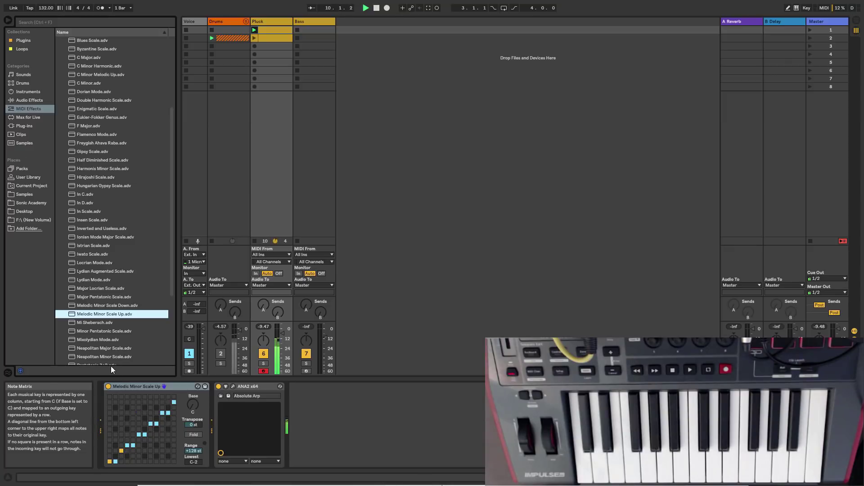
double_click(93, 349)
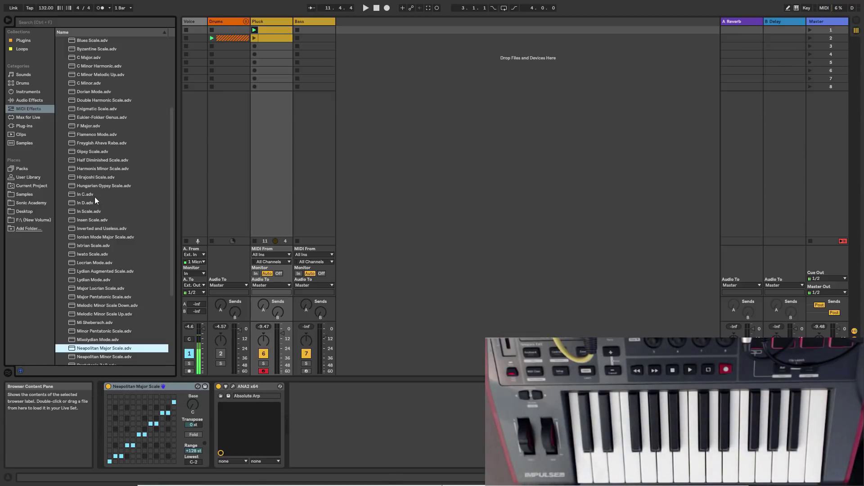
scroll(95, 196, up, 5)
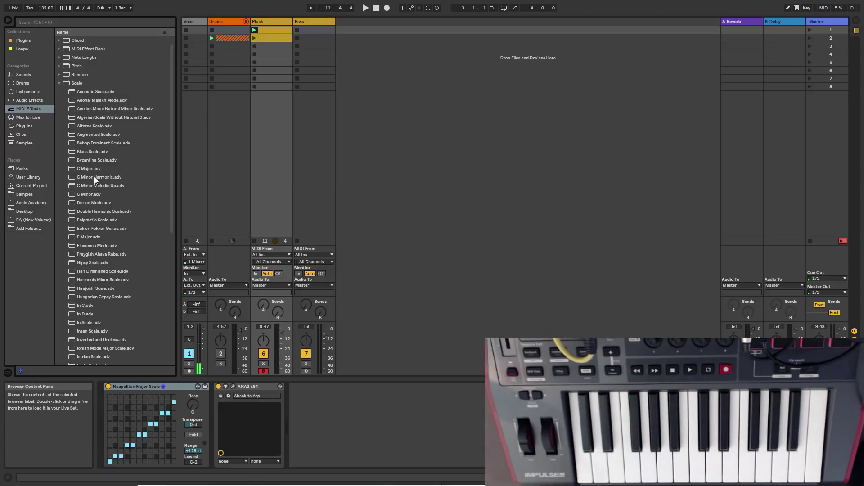
Load the C Minor Harmonic.adv scale preset onto the Pluck track and switch it off.
drag(94, 176, 145, 395)
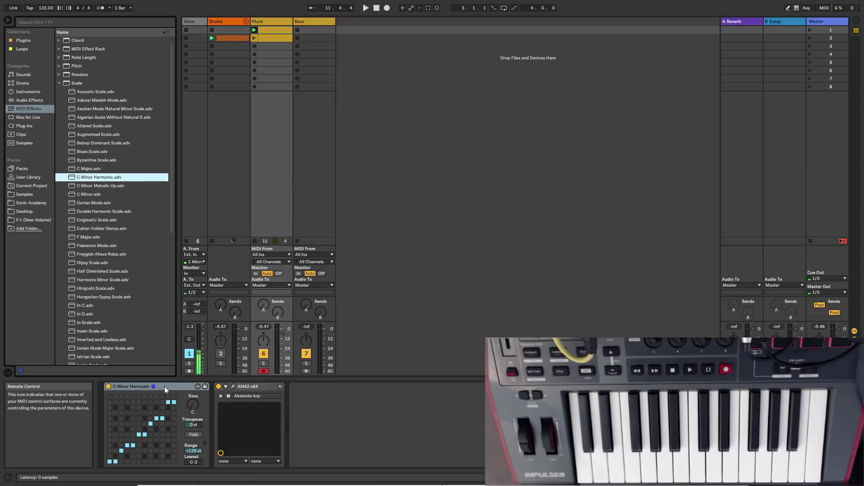
click(108, 386)
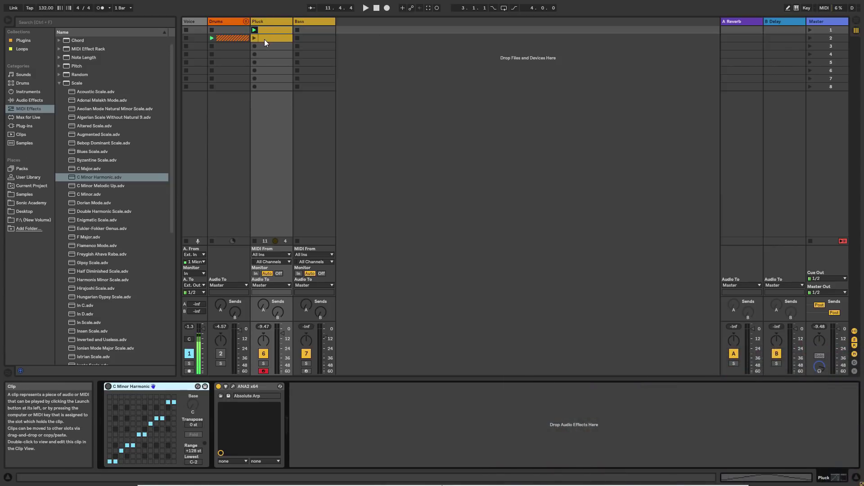
Open the Pluck clip's notes in a taller editor, with the stray C#2 note deselected.
double_click(268, 37)
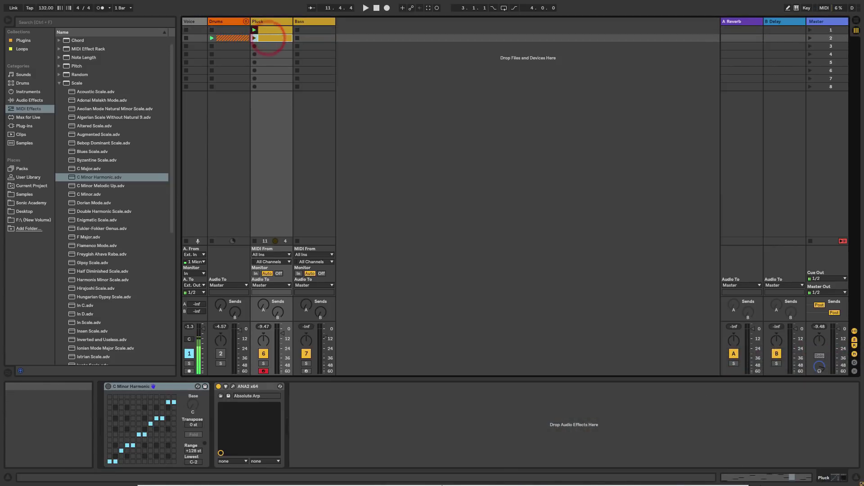
click(762, 480)
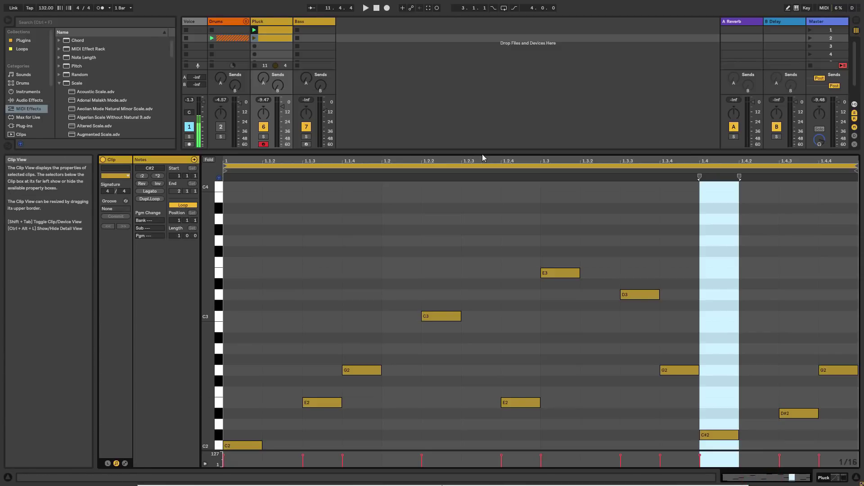
drag(482, 154, 478, 73)
click(288, 166)
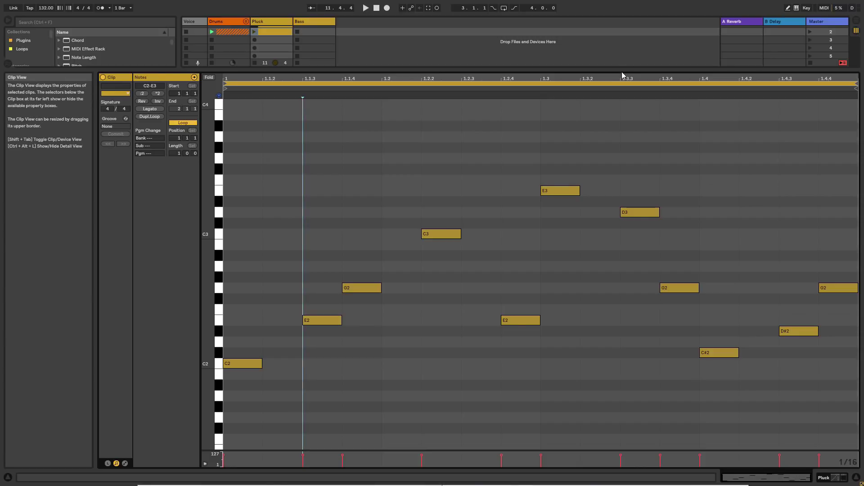
Shrink the note editor to show sends and clip slots, and launch the Pluck clip.
drag(622, 71, 588, 193)
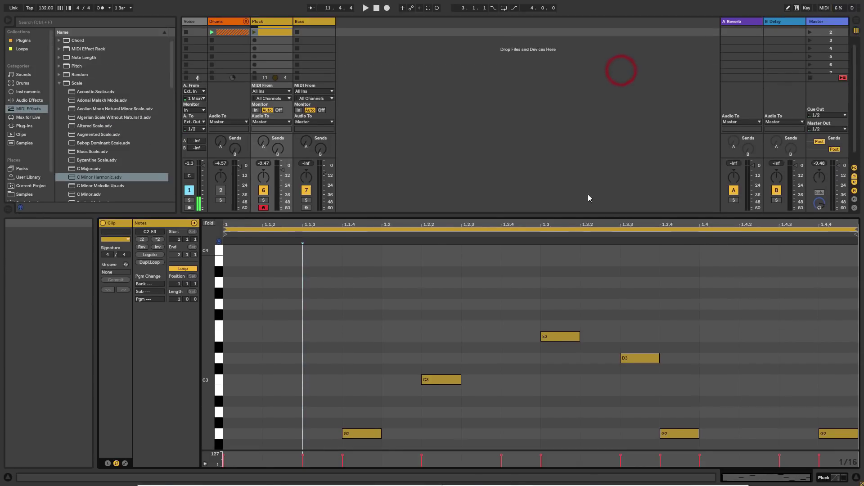
click(255, 32)
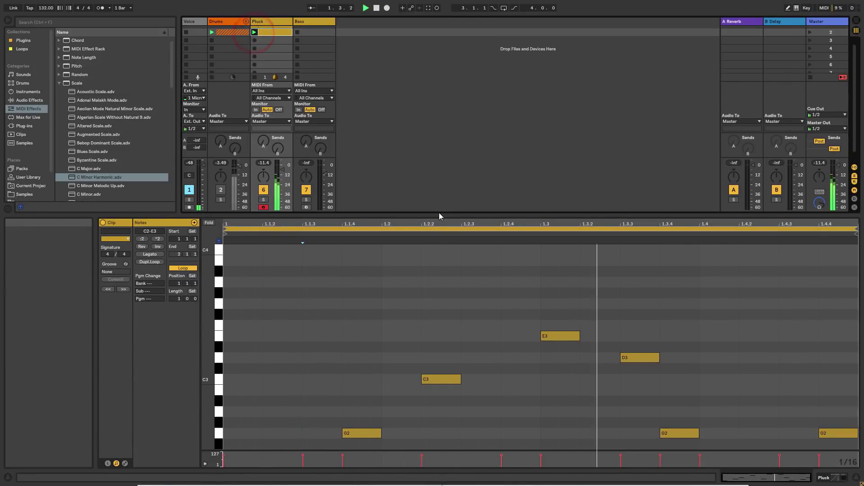
drag(440, 217, 440, 277)
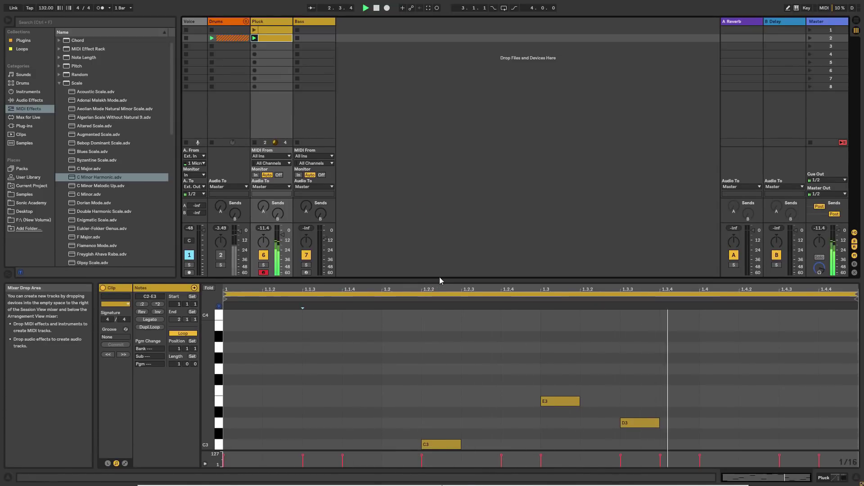
Arm Bass instead of Pluck, start playback, and show the Pluck track's C Minor Harmonic device chain.
click(309, 273)
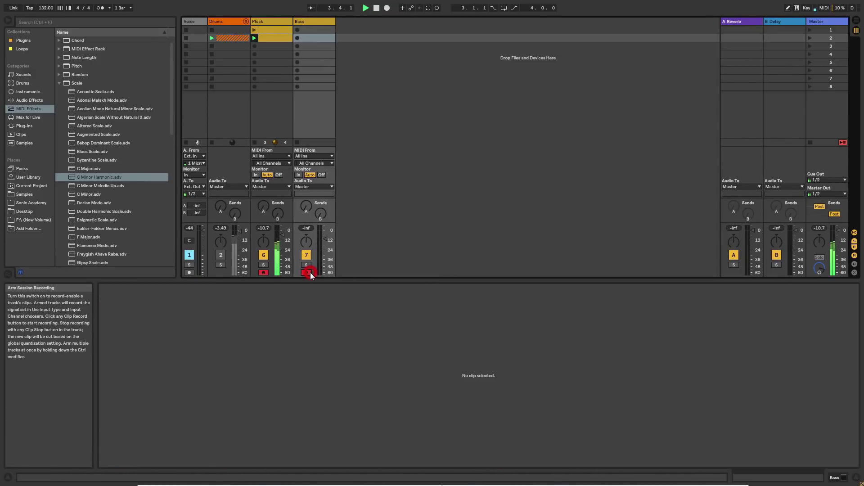
click(264, 272)
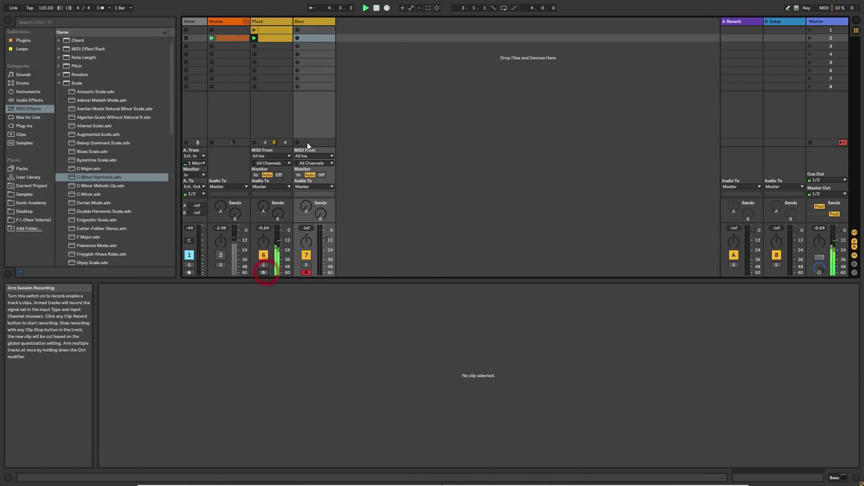
click(266, 38)
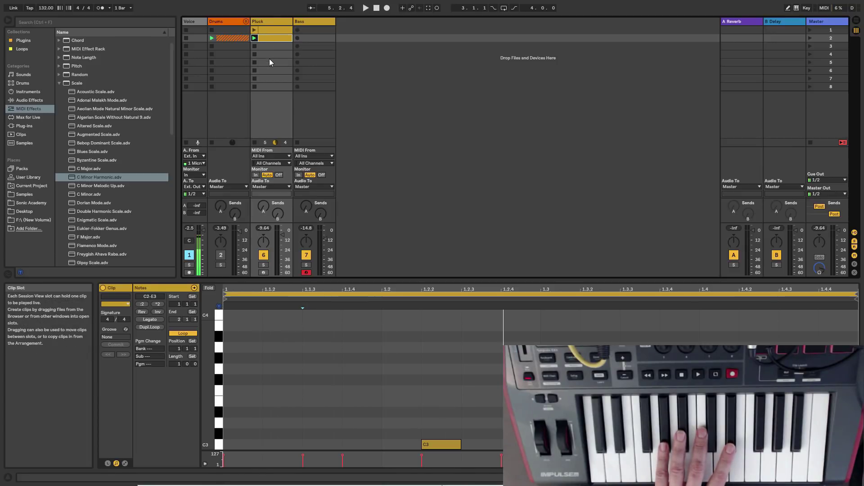
key(space)
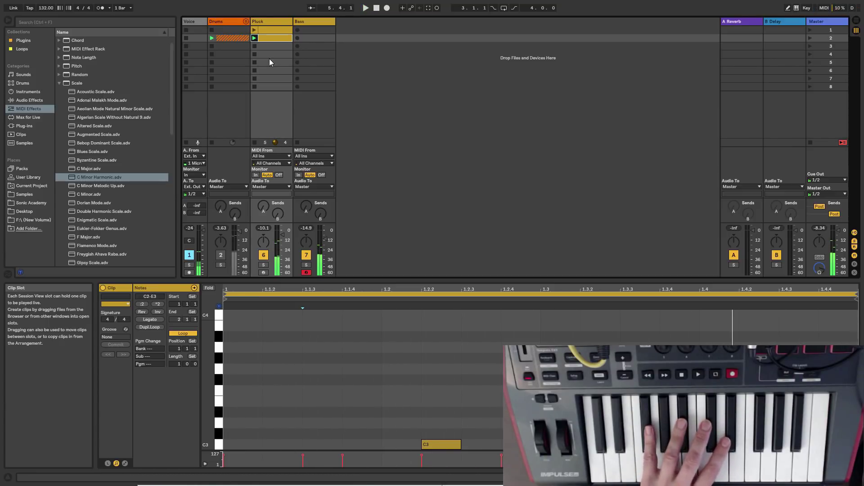
click(273, 22)
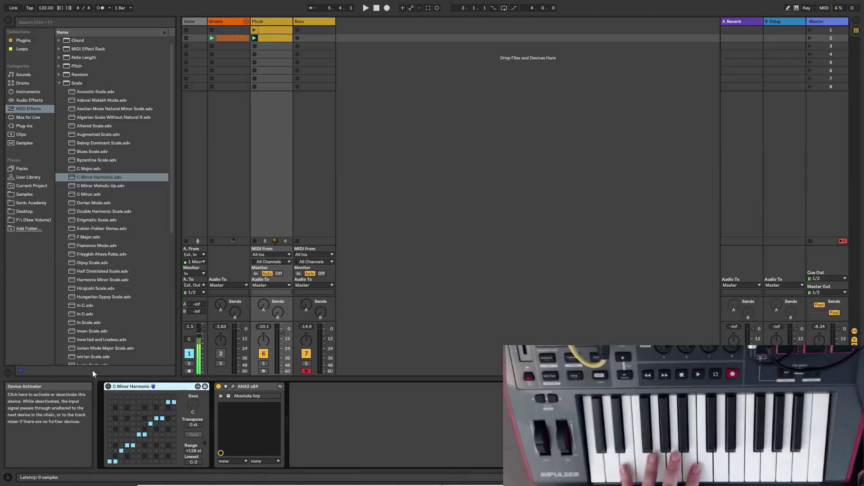
Open the Pluck clip's notes, adjust the editor height, and solo the Pluck track.
click(275, 39)
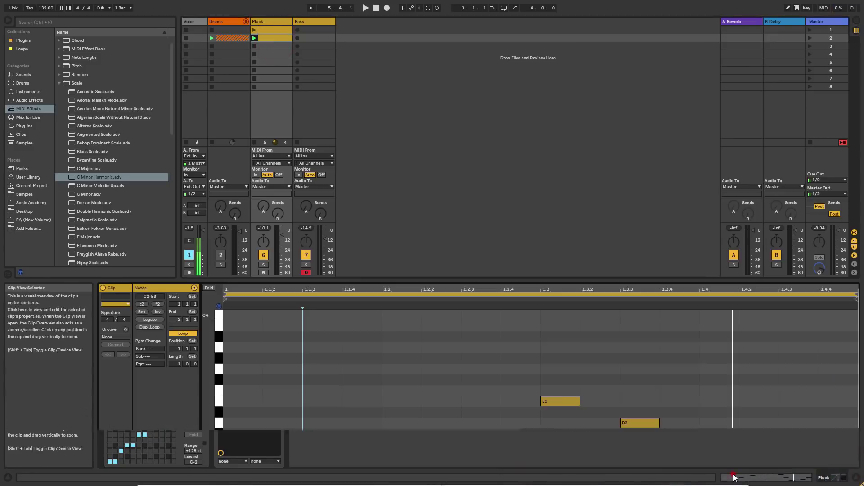
click(733, 473)
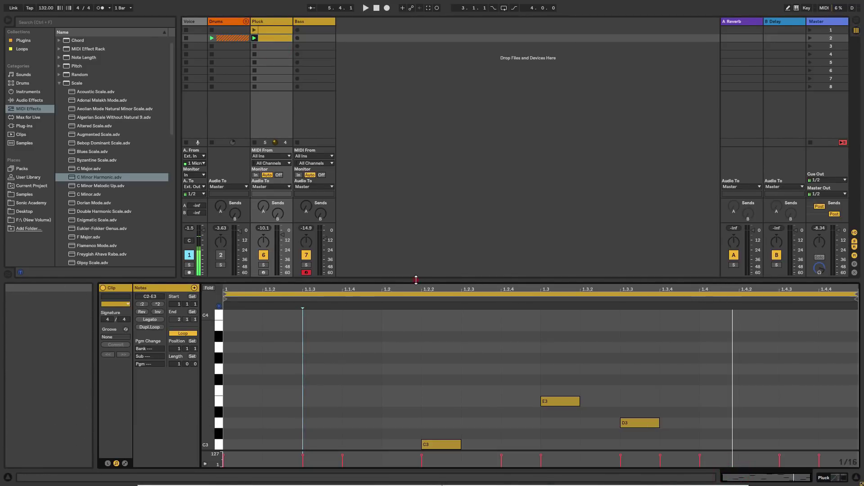
drag(416, 280, 410, 131)
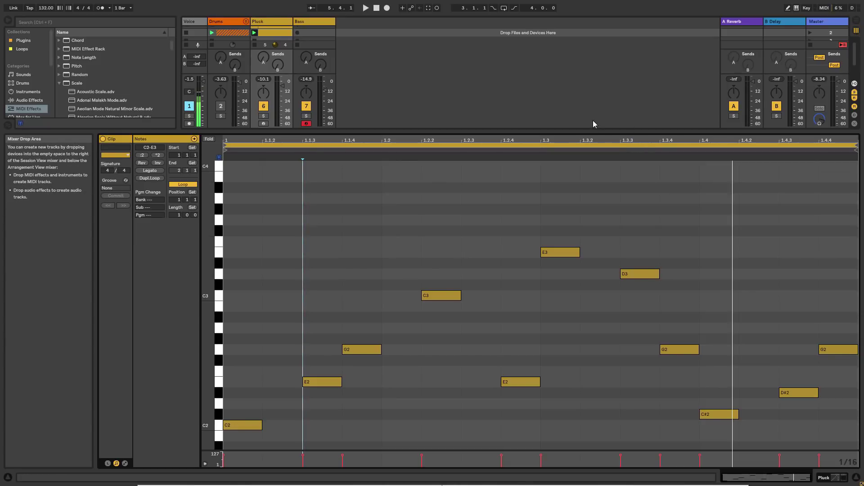
drag(583, 130, 583, 180)
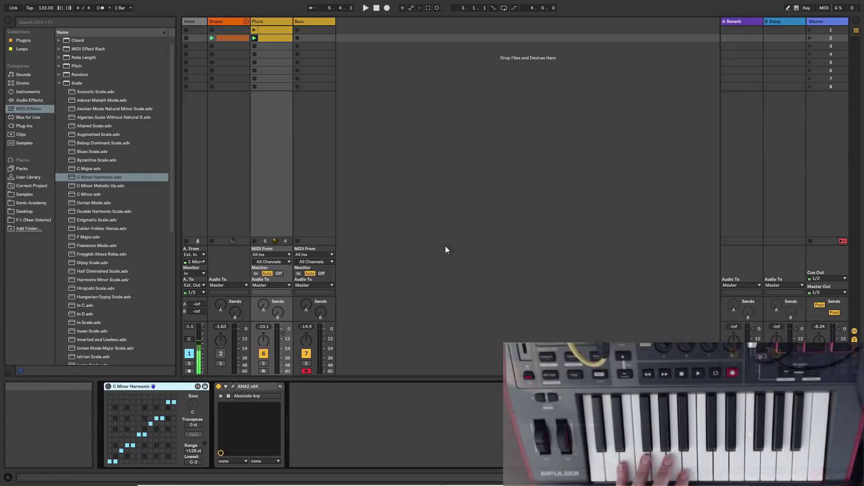
click(265, 363)
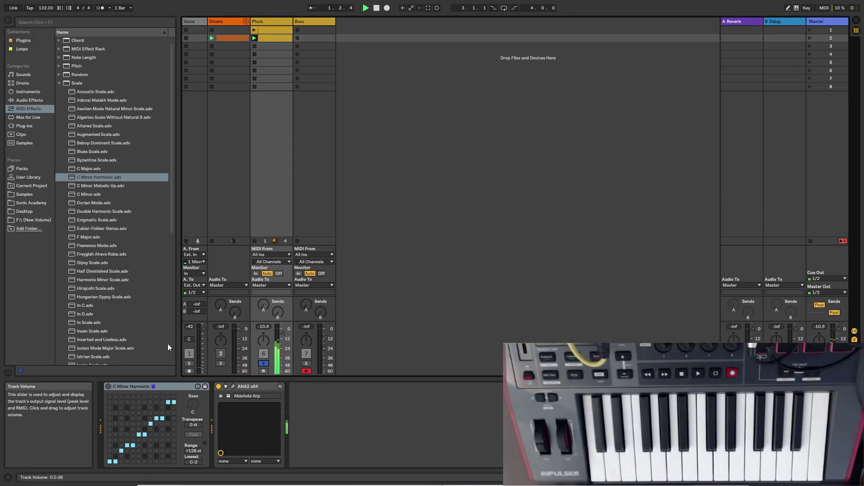
Toggle the C Minor Harmonic scale effect on and off twice to compare the Pluck part.
click(109, 386)
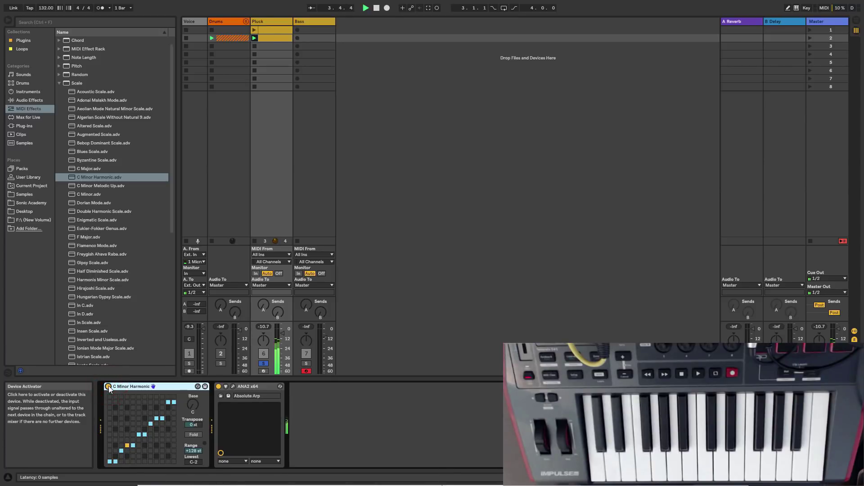
click(109, 387)
click(109, 387)
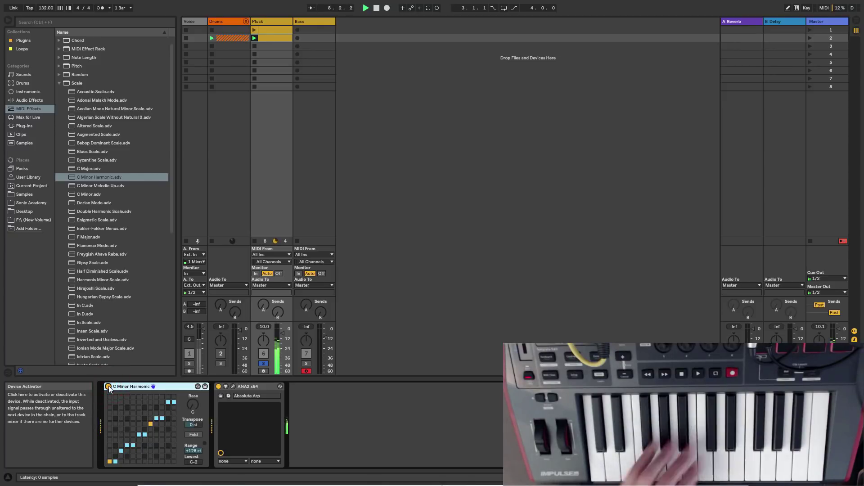
click(109, 387)
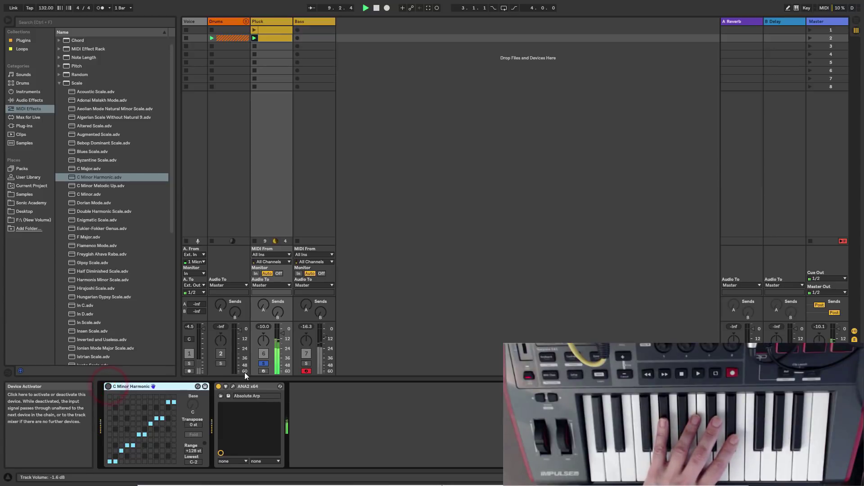
Unsolo Pluck, turn C Minor Harmonic back on, and reactivate the Drums track.
click(265, 363)
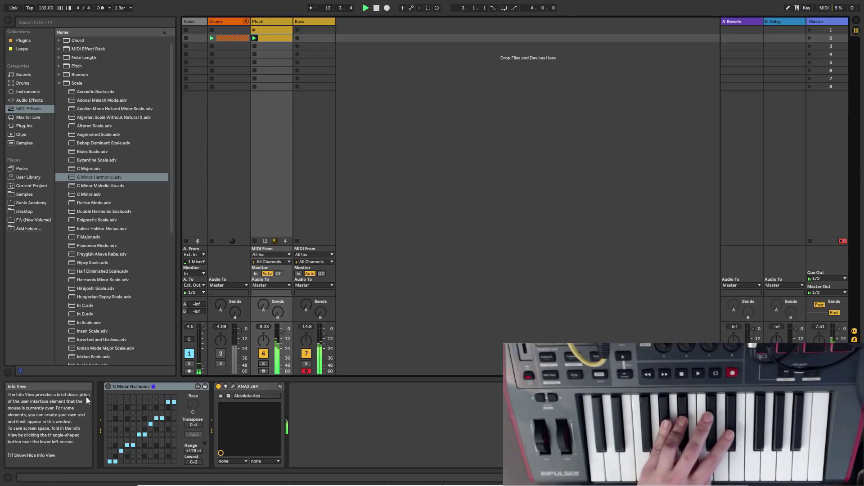
click(108, 387)
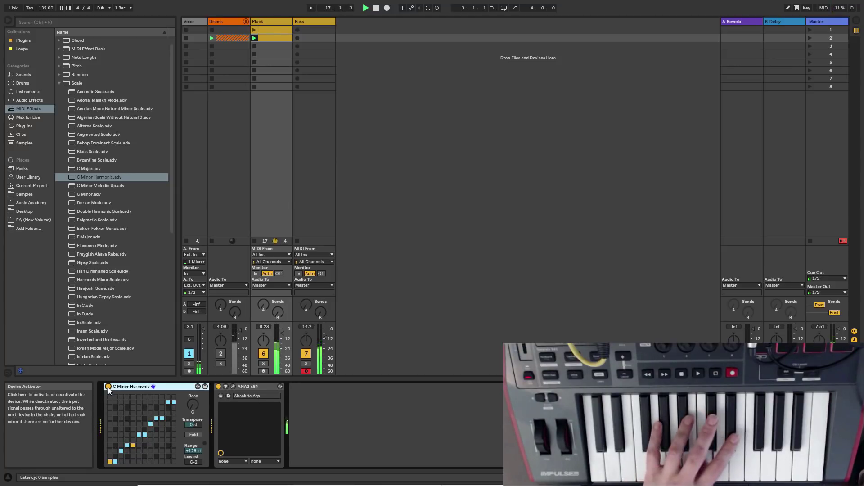
click(220, 354)
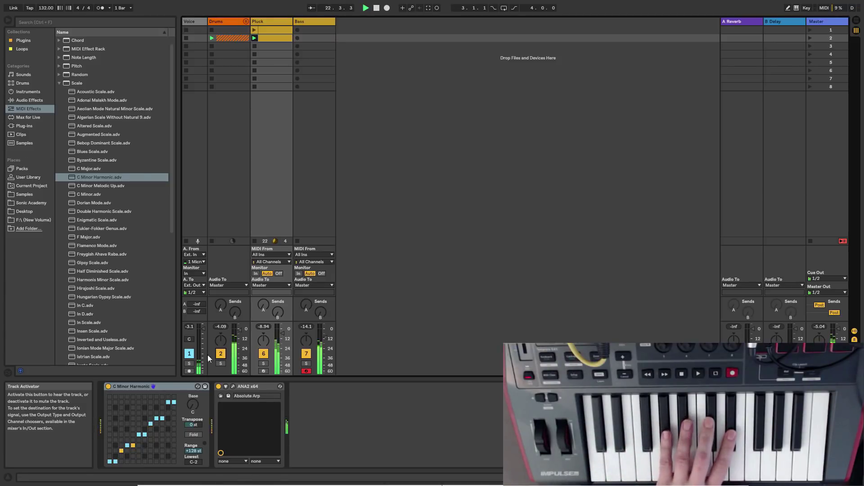
Deactivate the C Minor Harmonic Scale device on the Pluck track.
click(108, 387)
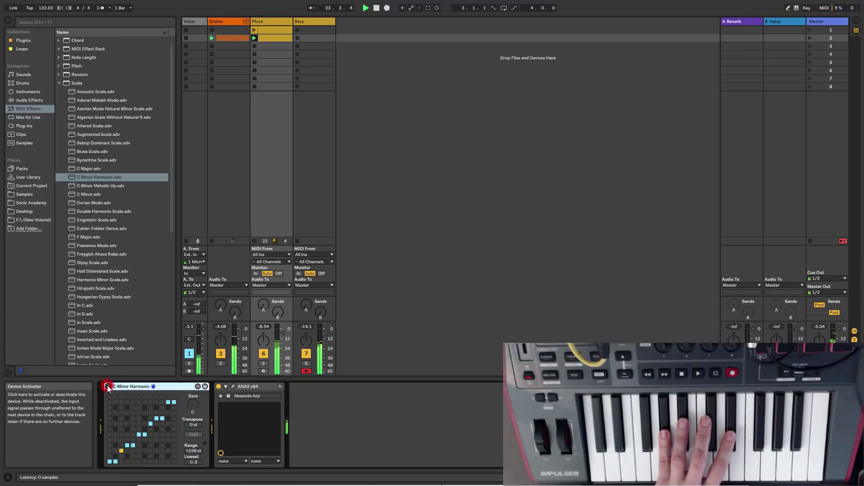